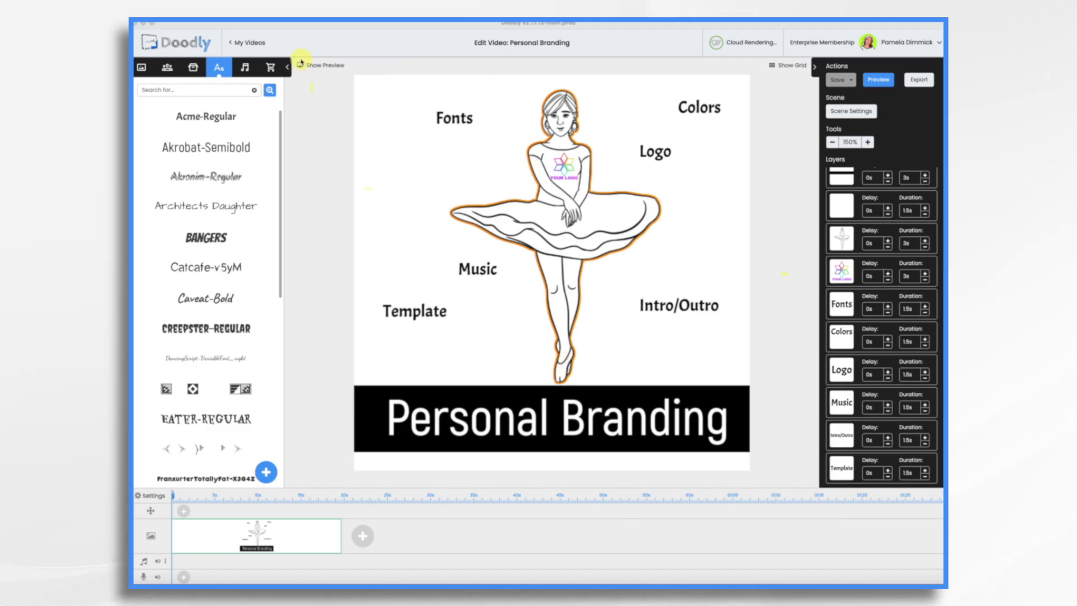
# - Create a new whiteboard video titled "SmartCents by Alex Template" at the Facebook & Instagram resolution
pyautogui.click(238, 44)
pyautogui.click(247, 104)
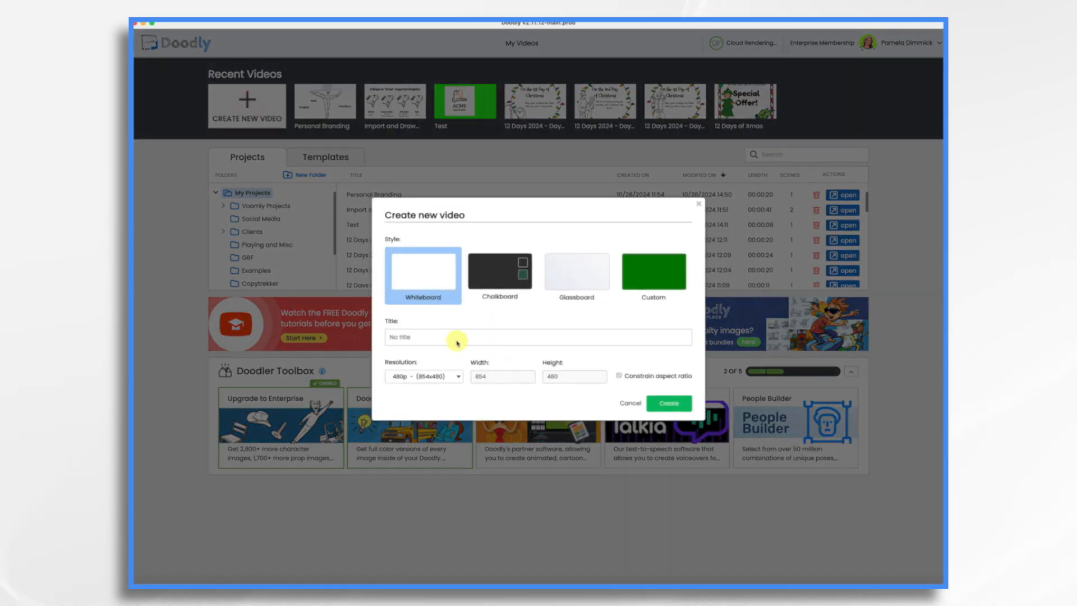
pyautogui.write('ents by Alex Template')
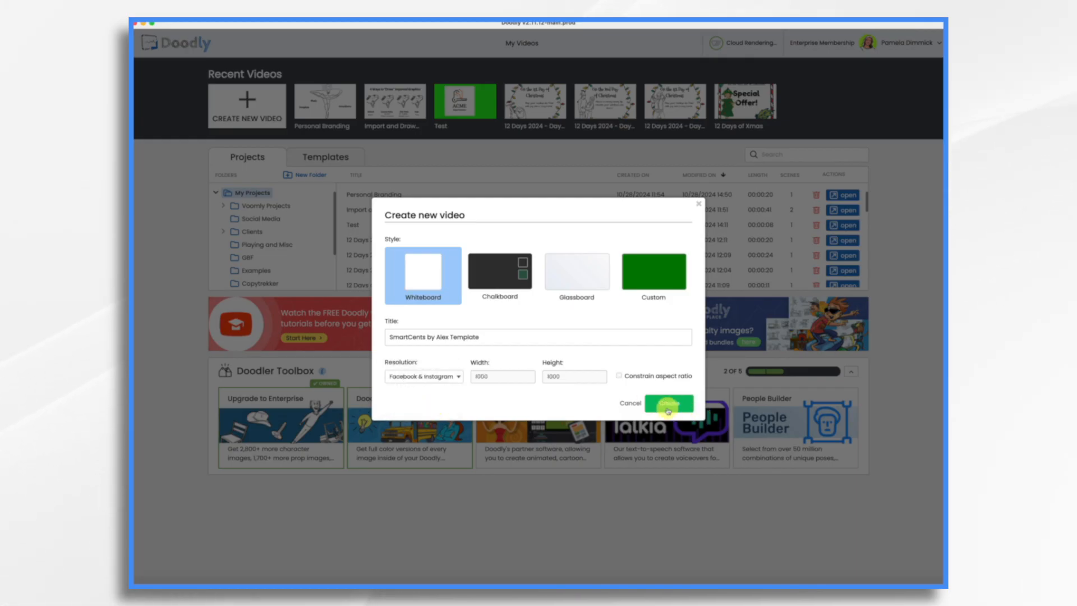
pyautogui.click(668, 409)
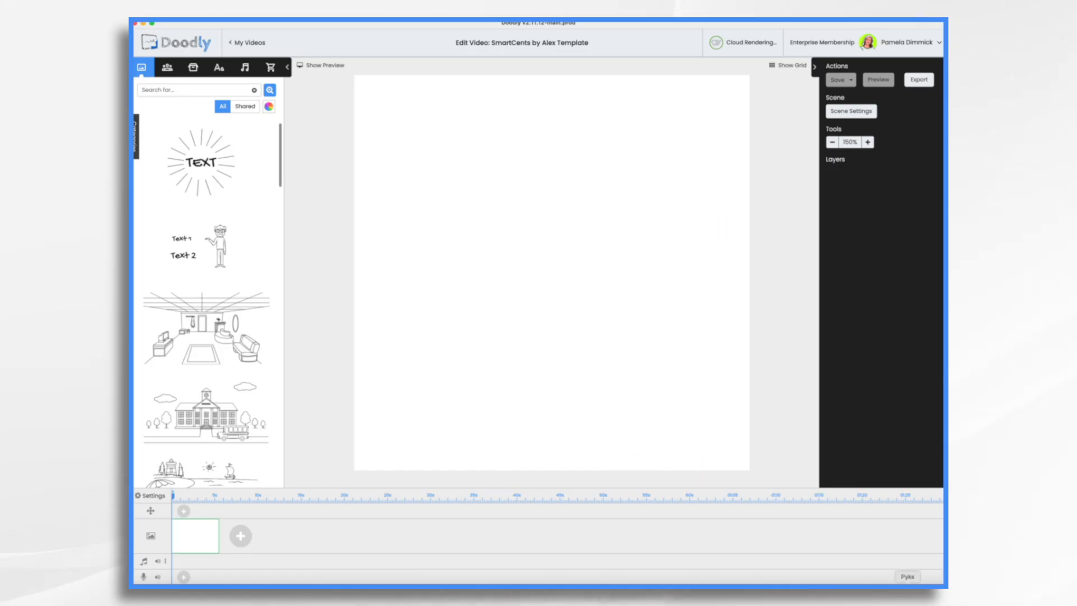
# - Switch to Pyks to examine the SmartCents background design, and return to Doodly
pyautogui.click(907, 586)
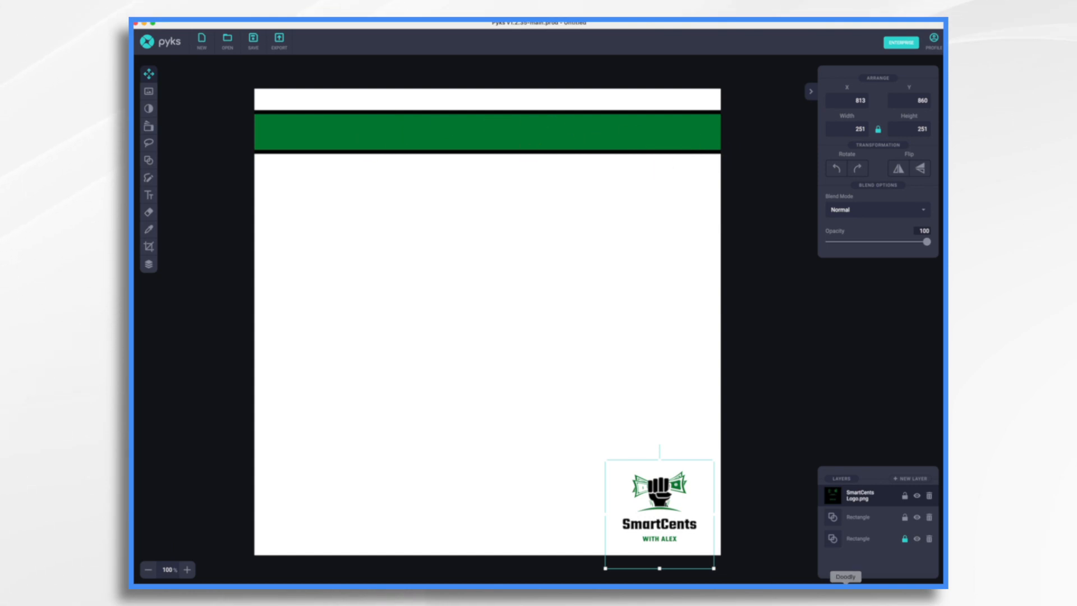
pyautogui.click(845, 568)
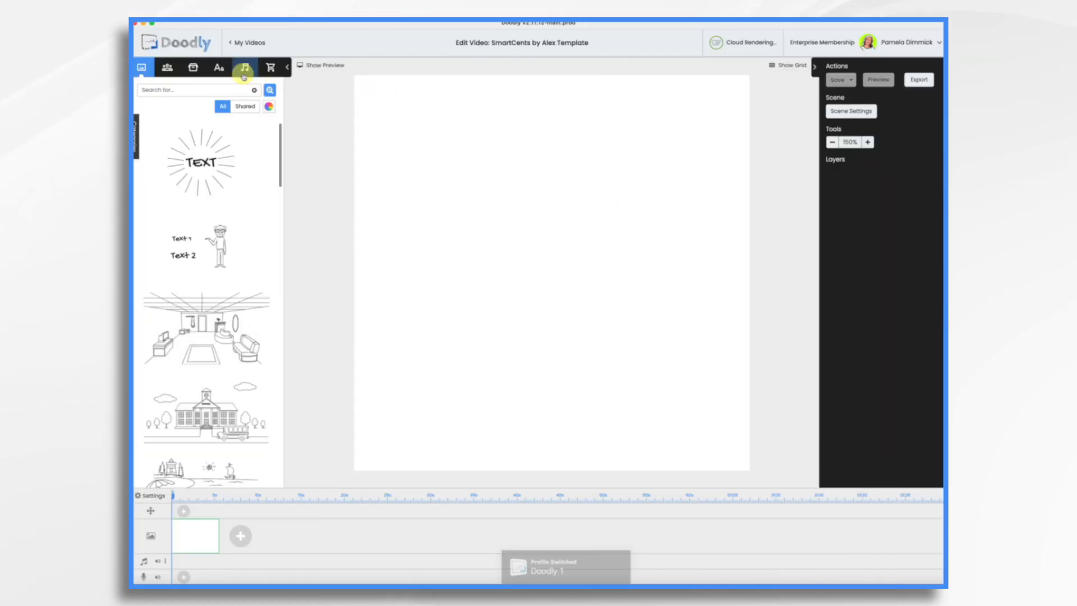
# - Upload SmartCents Background.png to the prop library with the title "SmartCents Background"
pyautogui.click(193, 68)
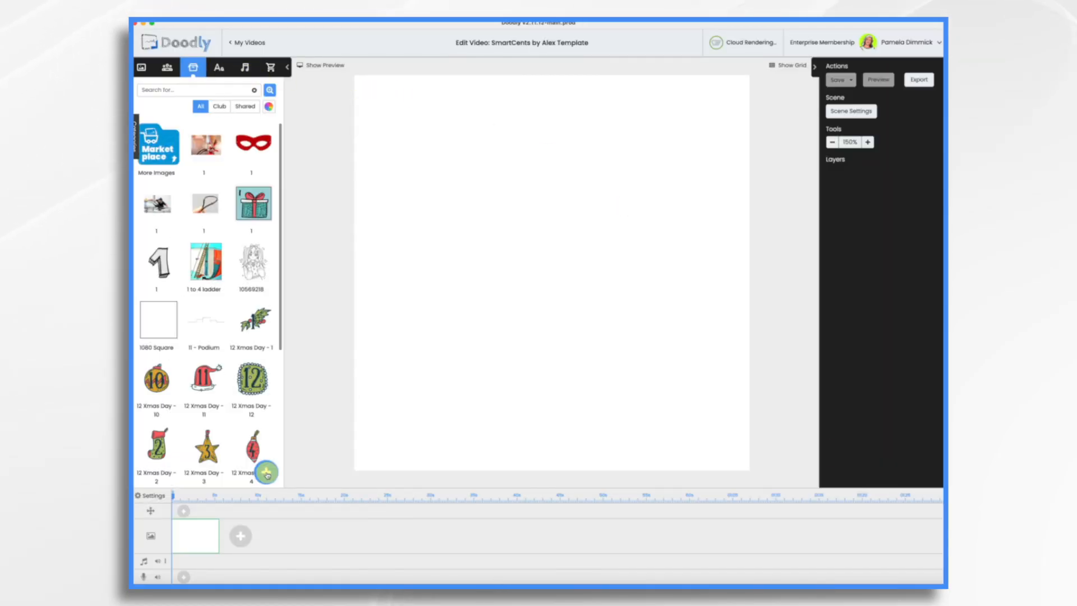
pyautogui.click(266, 473)
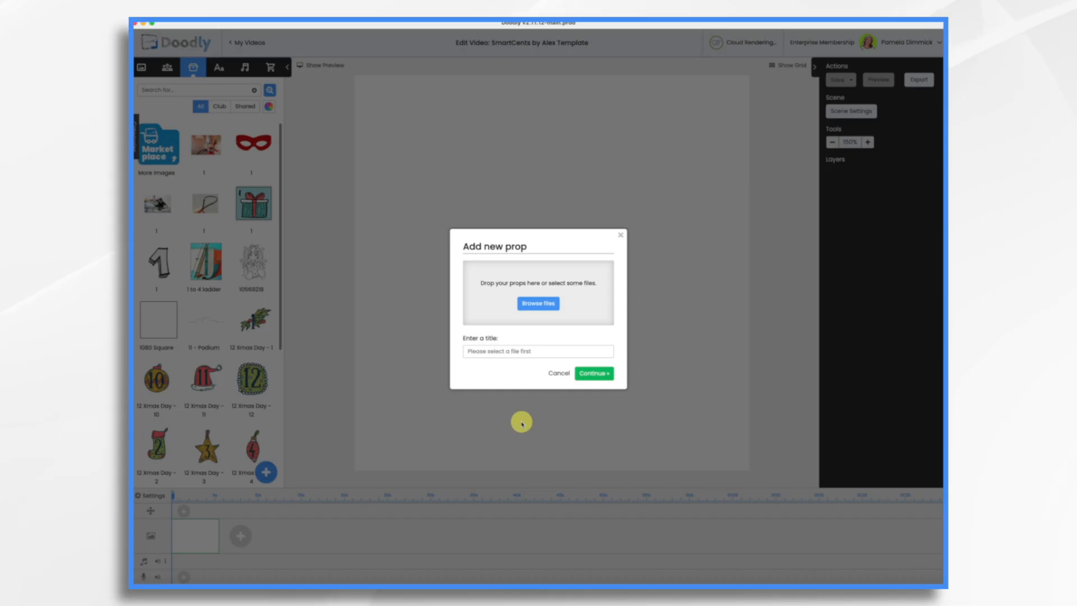
pyautogui.moveTo(943, 197)
pyautogui.mouseDown()
pyautogui.moveTo(810, 197)
pyautogui.moveTo(568, 281)
pyautogui.mouseUp()
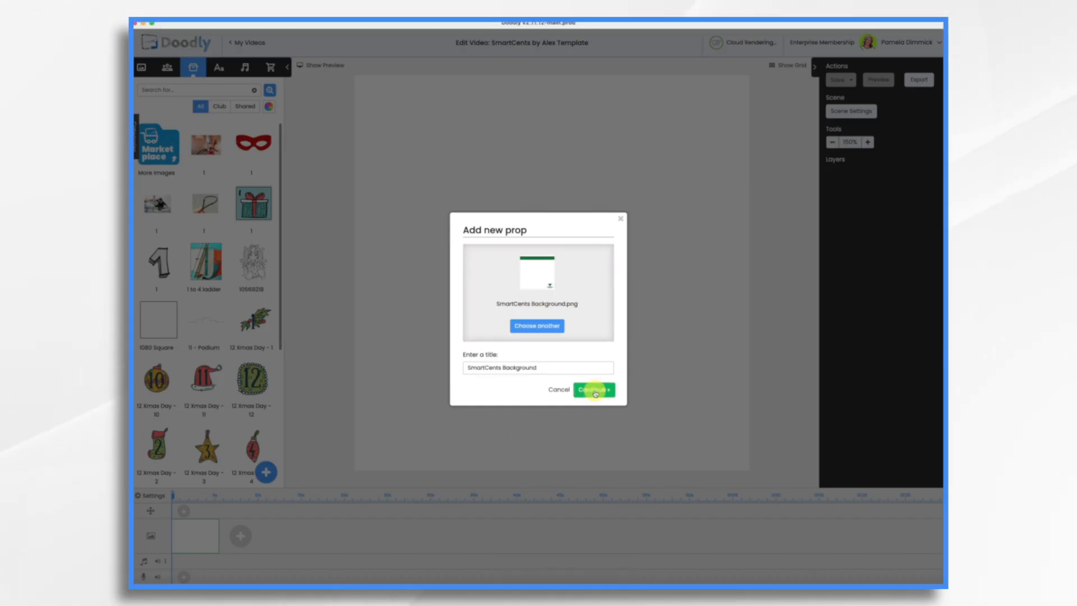
pyautogui.click(594, 388)
# - Fill the first scene's canvas with the SmartCents Background prop and add a second scene
pyautogui.moveTo(525, 241); pyautogui.dragTo(510, 203)
pyautogui.moveTo(593, 312); pyautogui.dragTo(760, 478)
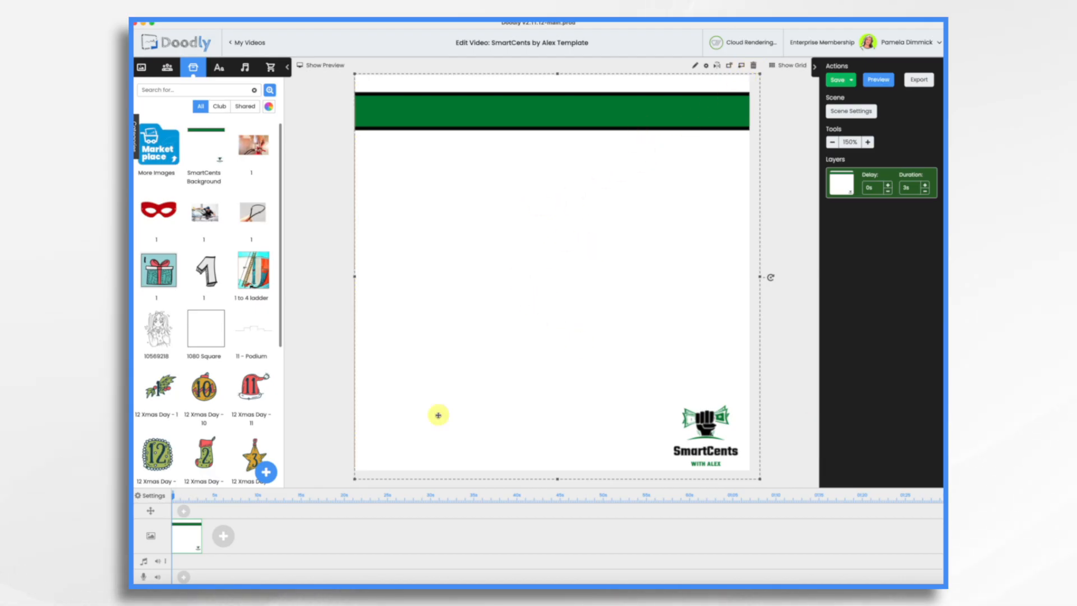
pyautogui.click(224, 540)
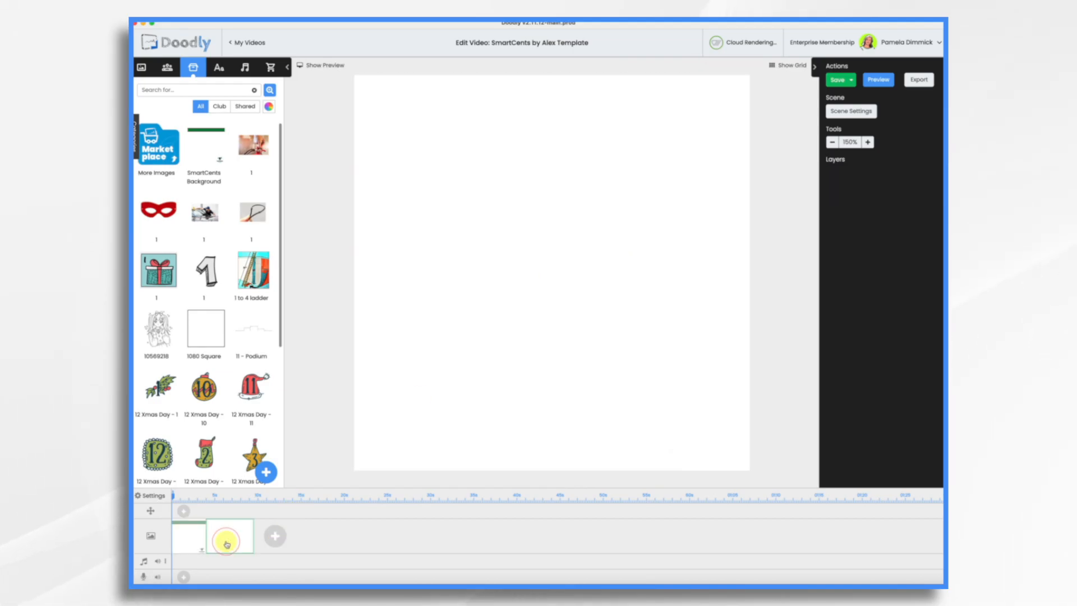
# - Remove the SmartCents Background prop from the first scene
pyautogui.click(197, 542)
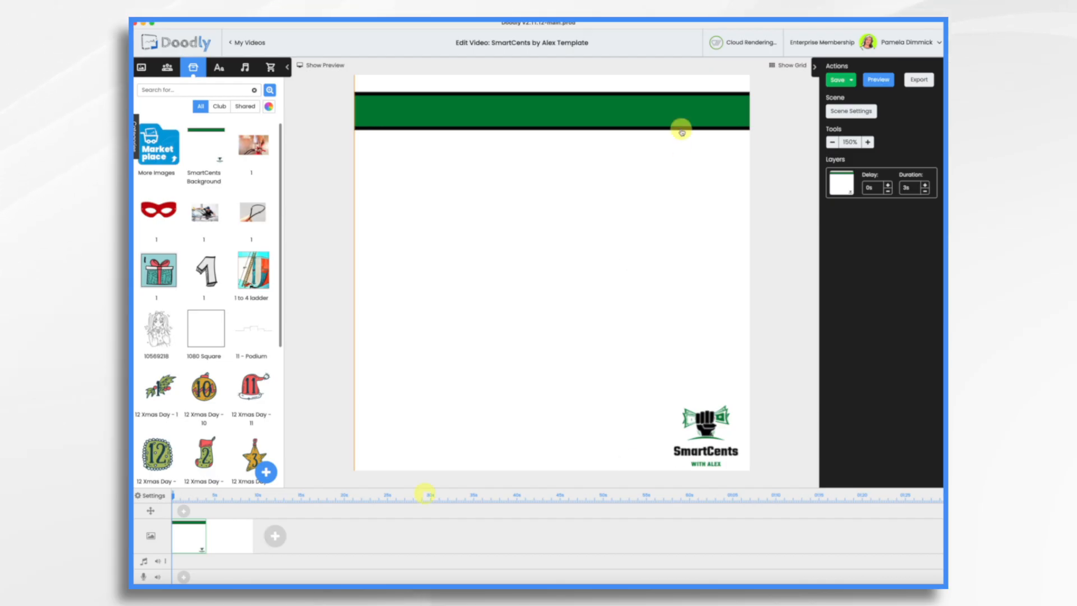
pyautogui.click(645, 177)
pyautogui.click(754, 67)
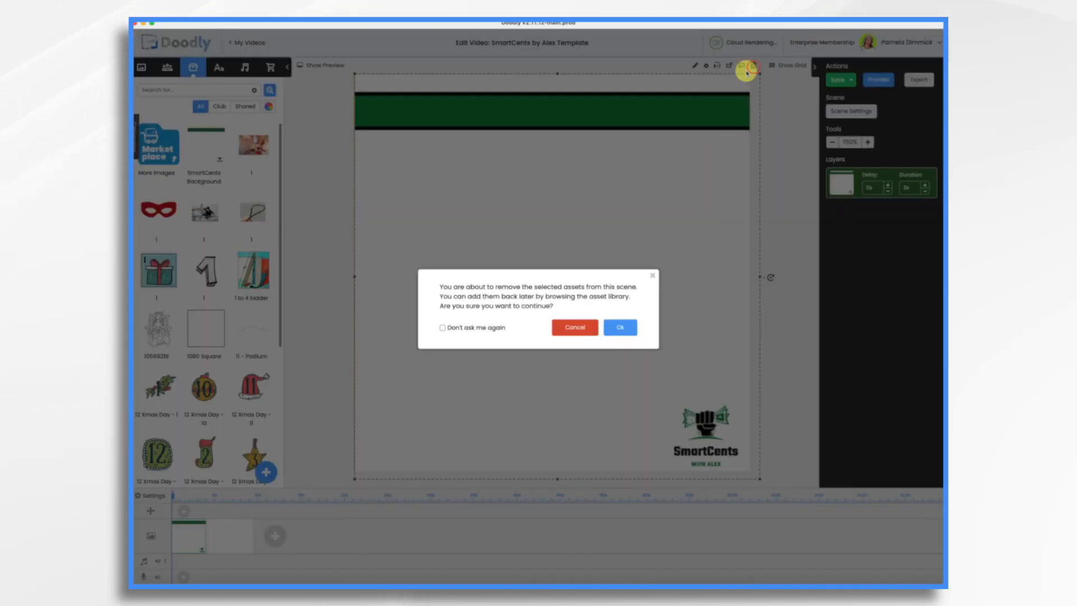
pyautogui.click(624, 325)
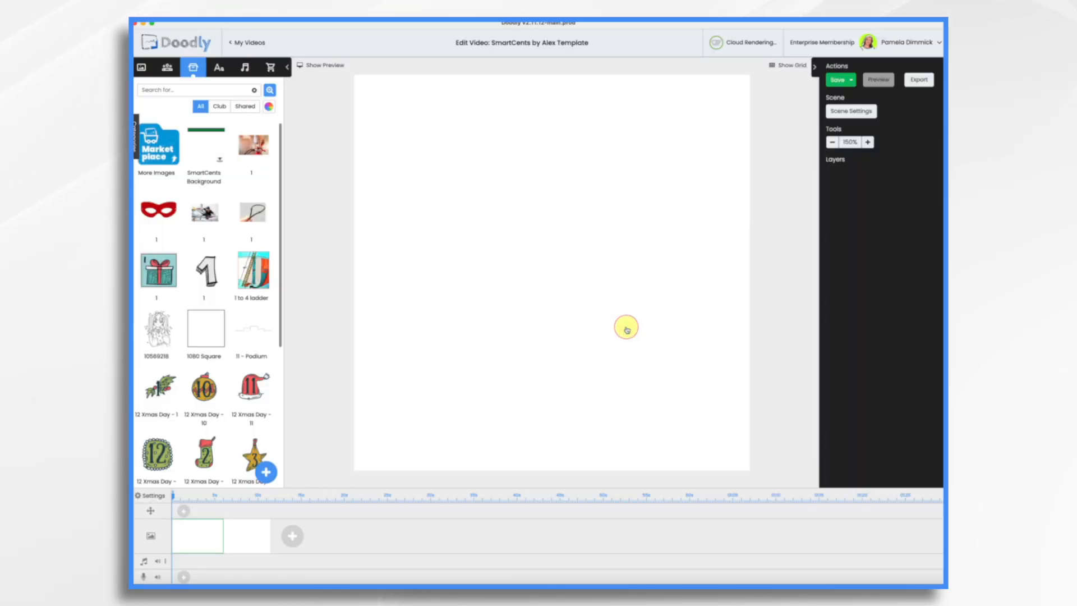
# - In the video settings, choose a custom image background and load SmartCents Background.png from the Desktop
pyautogui.click(143, 497)
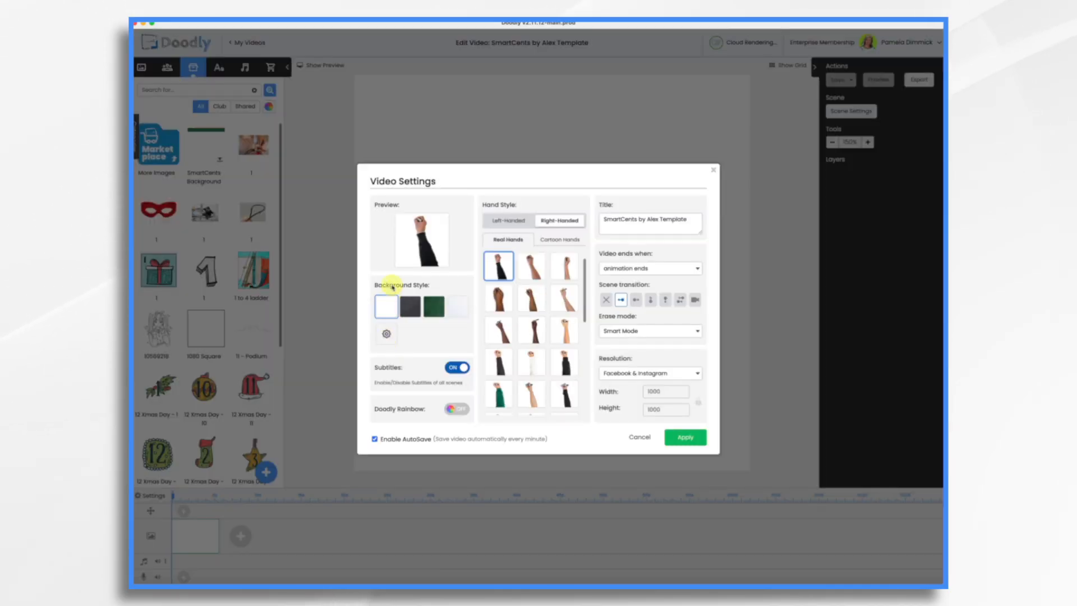
pyautogui.click(387, 335)
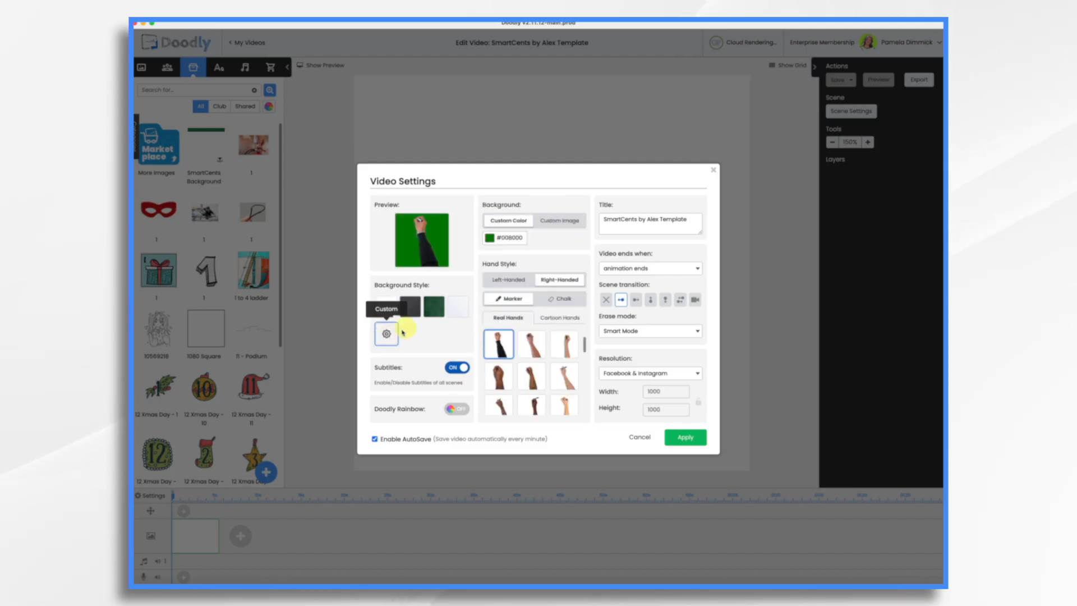
pyautogui.click(563, 223)
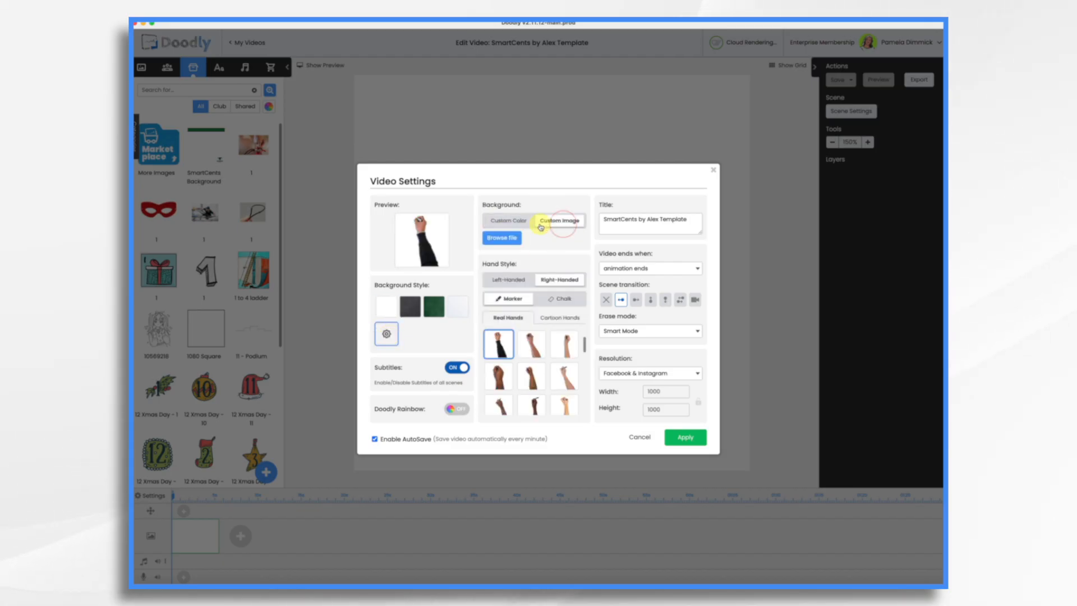
pyautogui.click(503, 238)
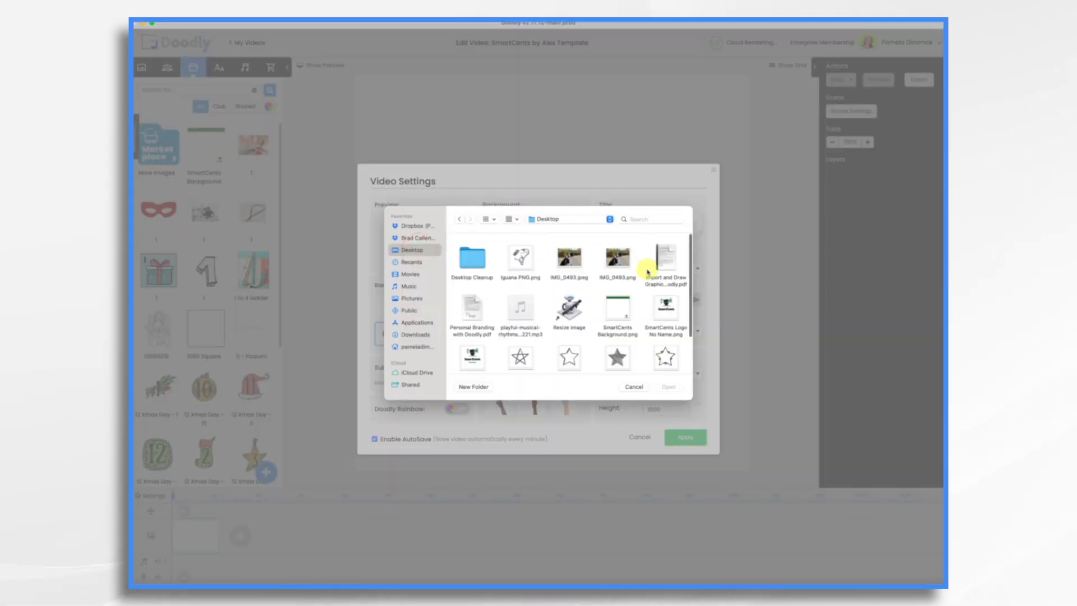
pyautogui.click(614, 314)
pyautogui.doubleClick(613, 315)
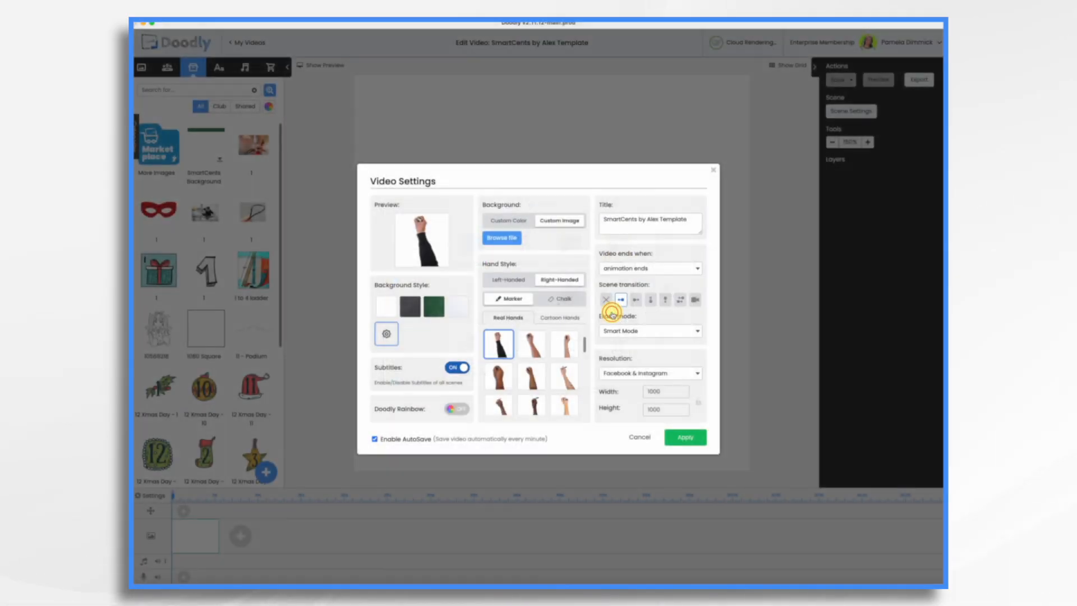
# - Extend the background crop to cover the entire square image and apply the video settings
pyautogui.moveTo(577, 322); pyautogui.dragTo(558, 302)
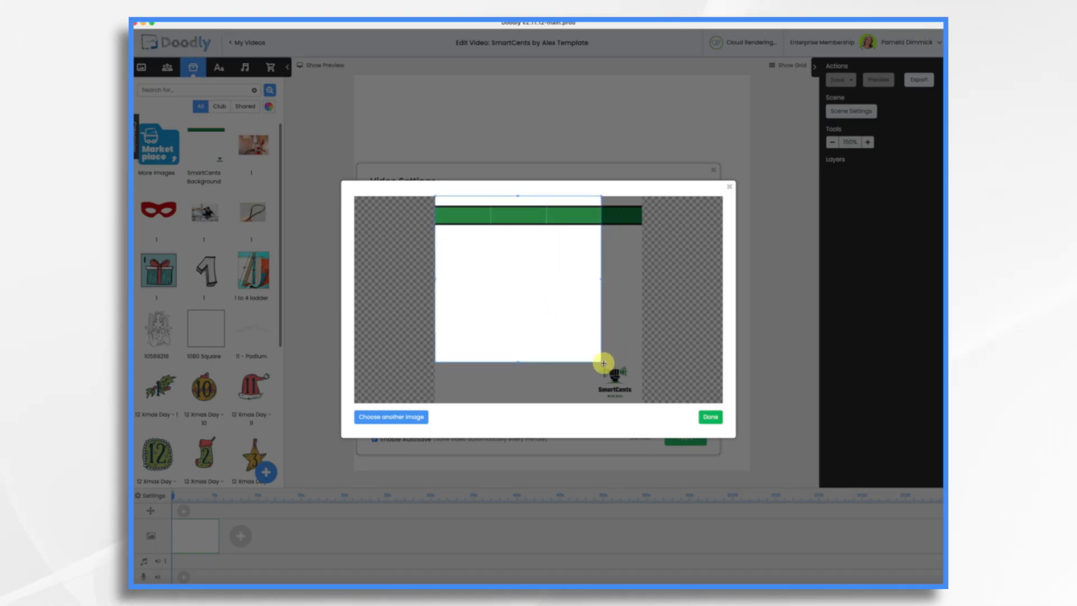
pyautogui.moveTo(601, 362); pyautogui.dragTo(646, 403)
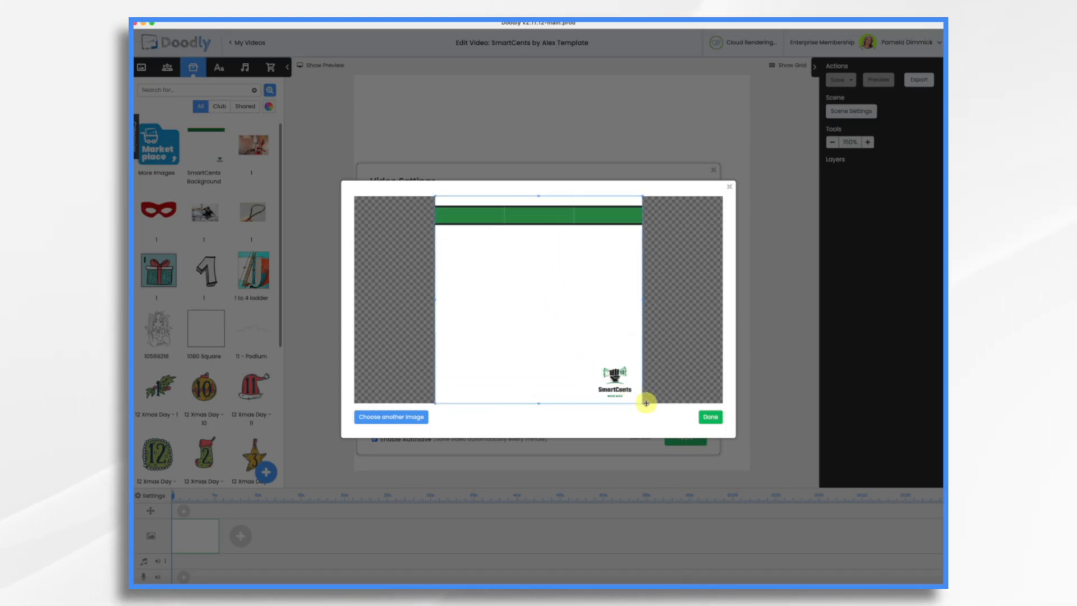
pyautogui.click(711, 417)
pyautogui.click(690, 443)
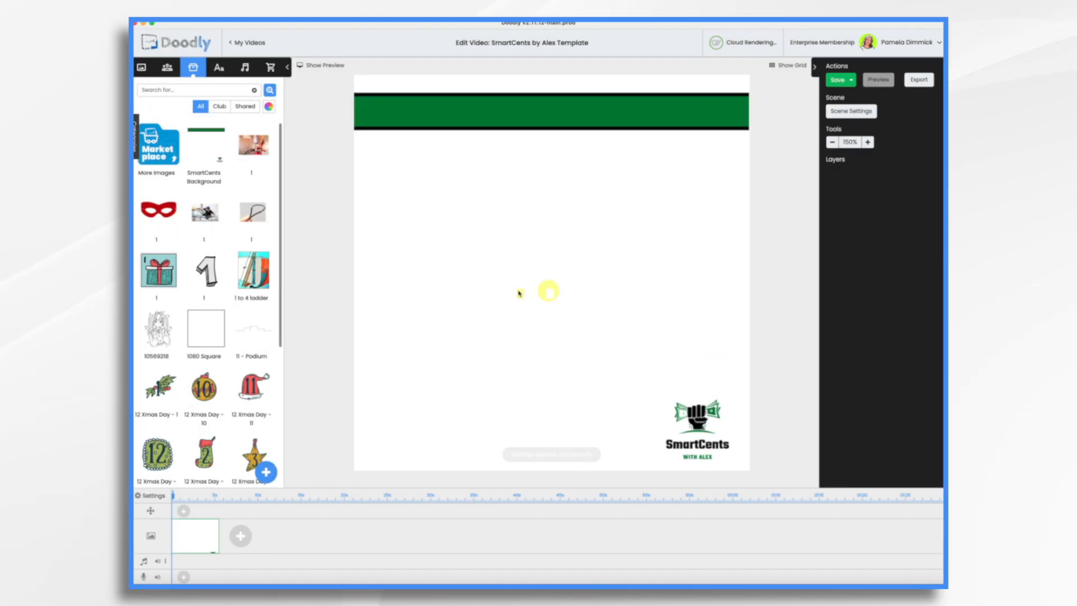
# - Add a second scene to the timeline
pyautogui.click(241, 539)
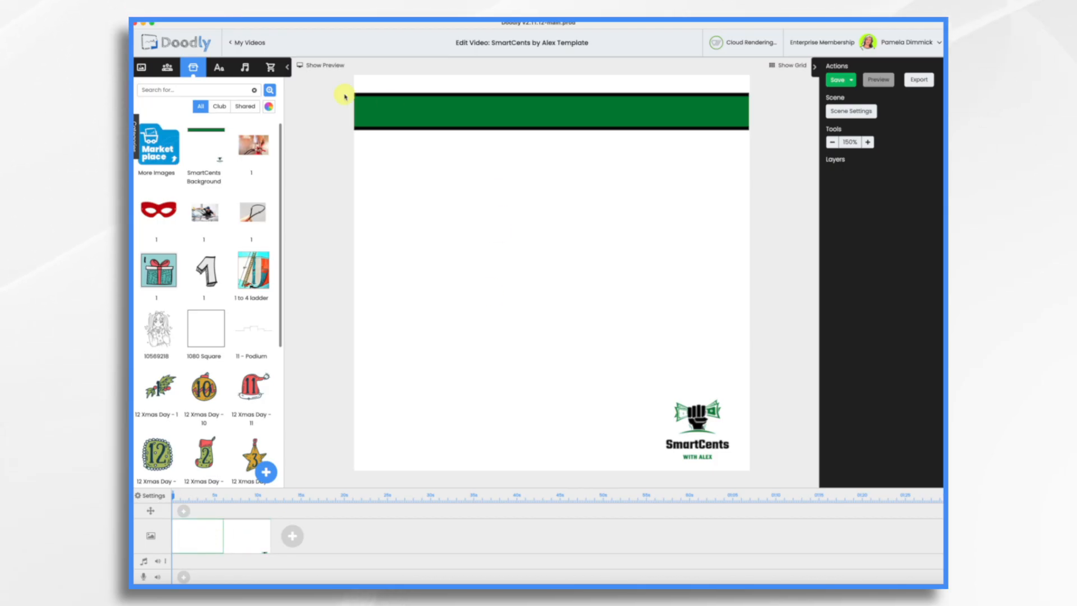
# - Place an Acme-Regular text box in the upper middle of the first scene reading "Testing"
pyautogui.click(219, 67)
pyautogui.moveTo(215, 115); pyautogui.dragTo(582, 238)
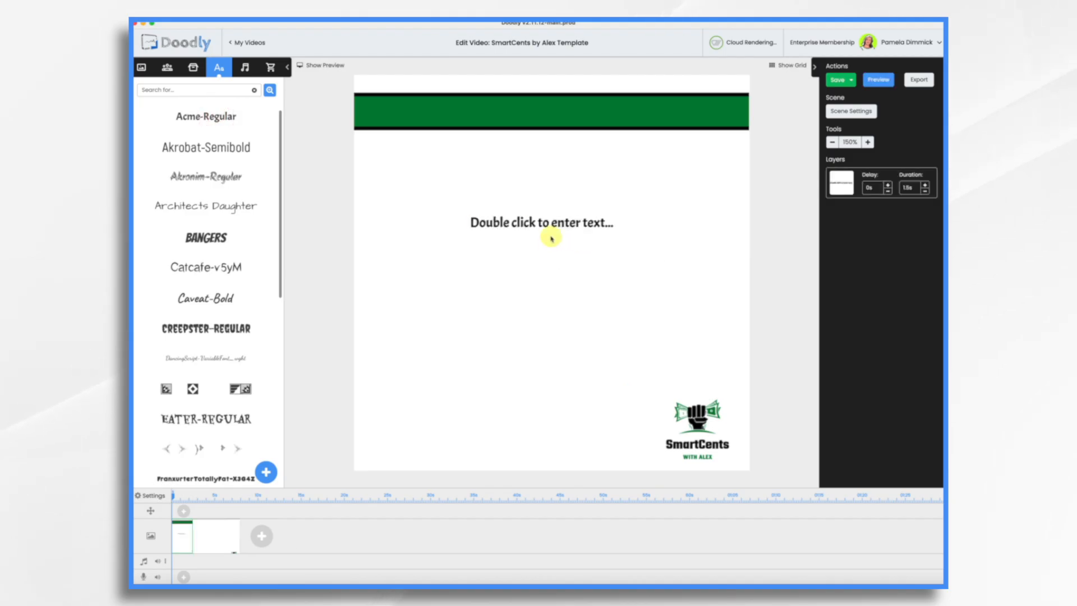
pyautogui.doubleClick(548, 223)
pyautogui.write('Testing')
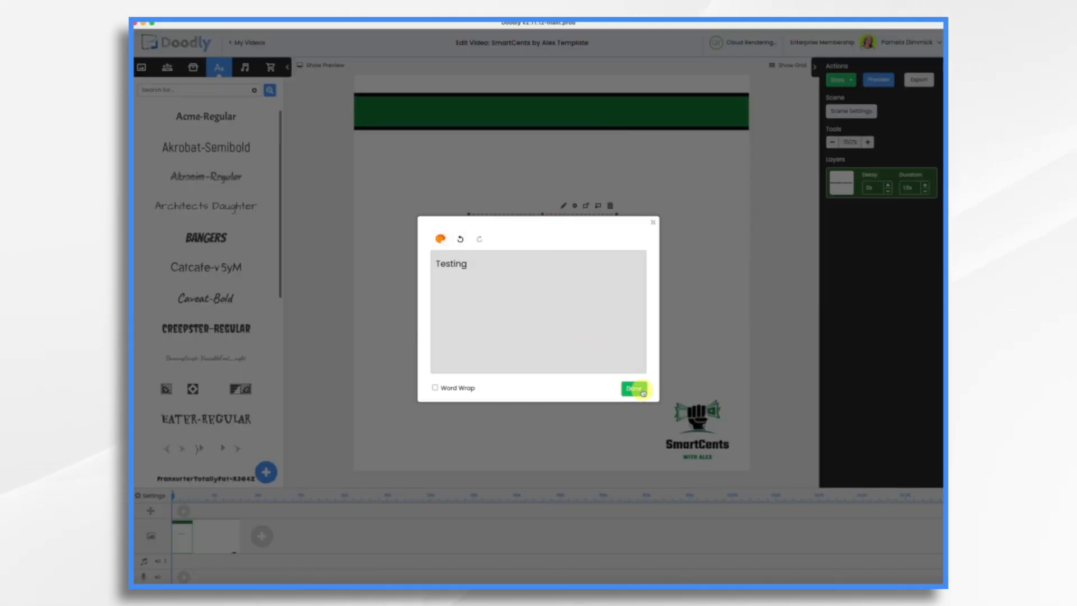
pyautogui.click(634, 389)
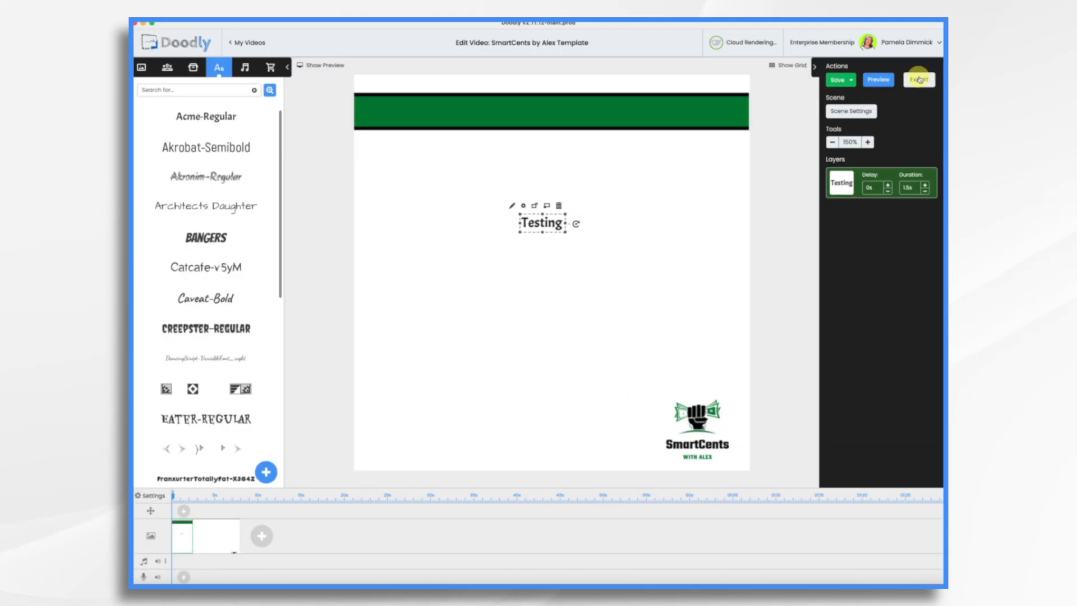
# - Preview the video and delete the "Testing" text from the first scene
pyautogui.click(886, 82)
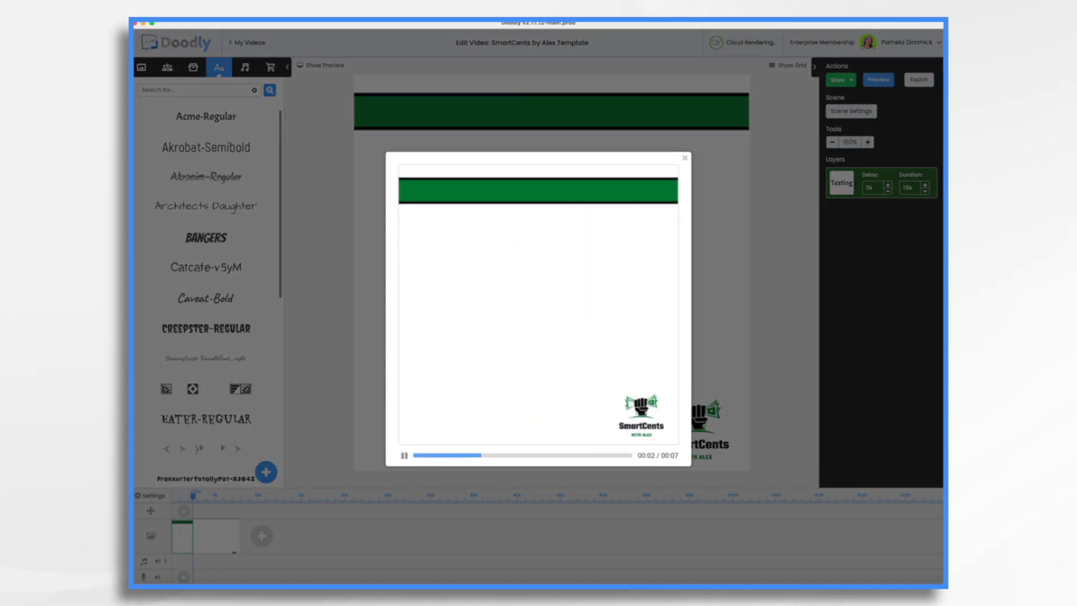
pyautogui.click(686, 158)
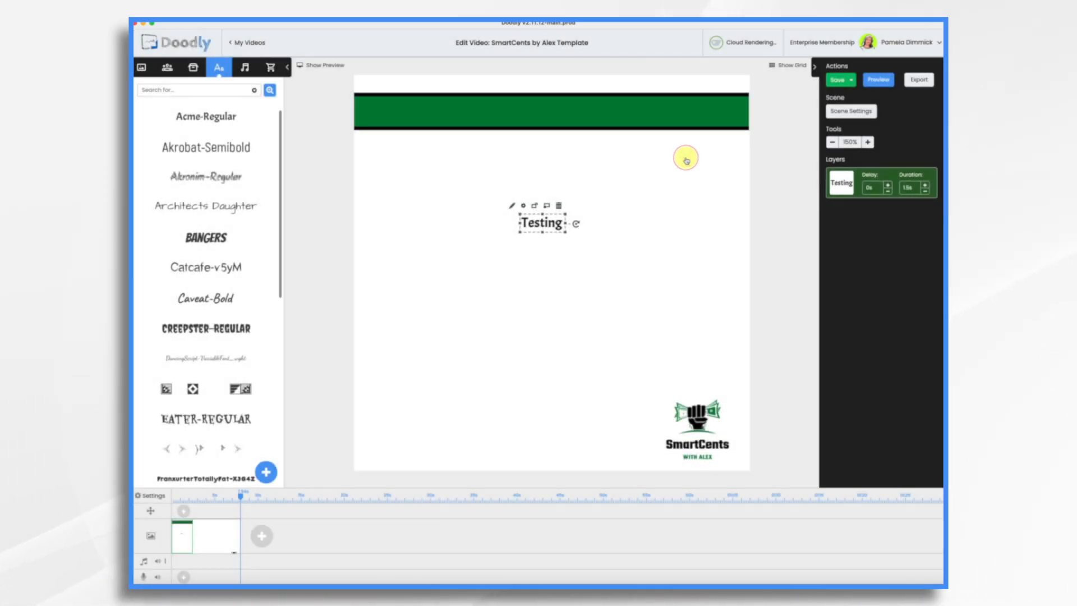
pyautogui.click(562, 209)
pyautogui.click(628, 329)
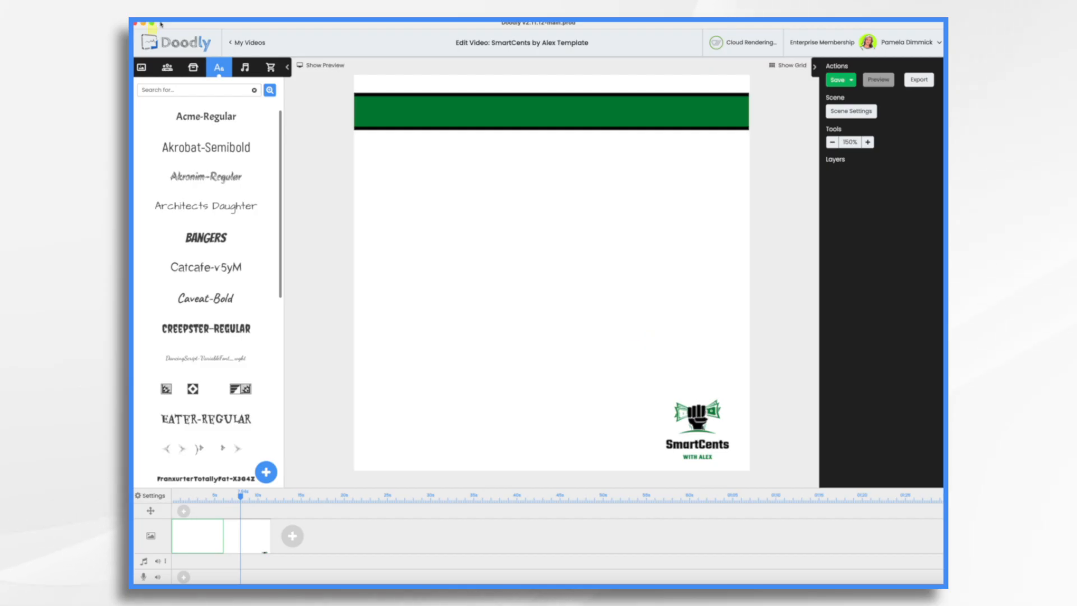
# - Upload the intro and outro voiceover files together to the sound library
pyautogui.click(245, 69)
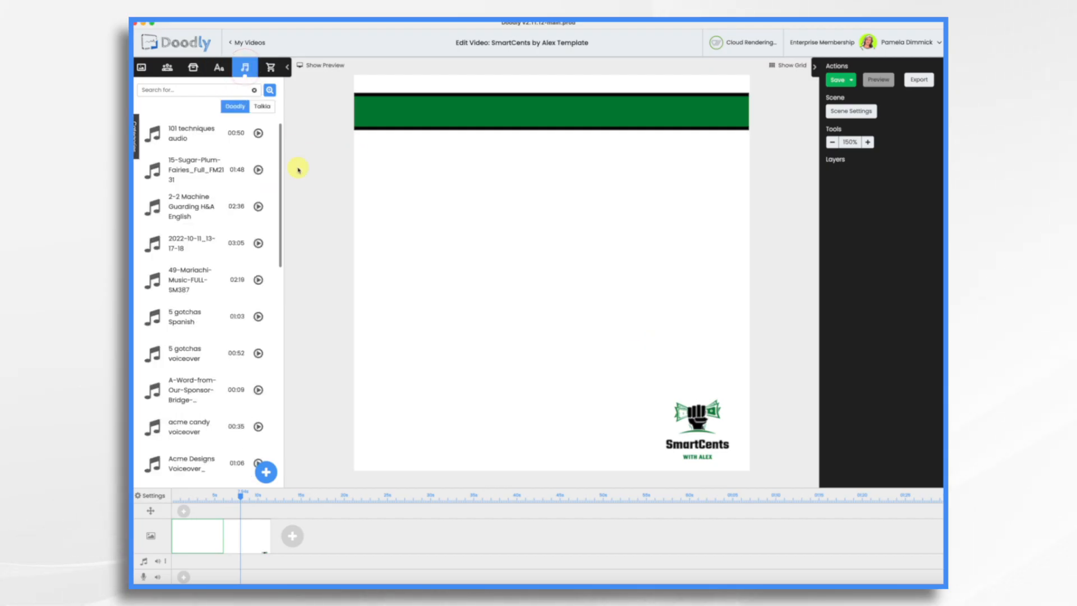
pyautogui.click(268, 472)
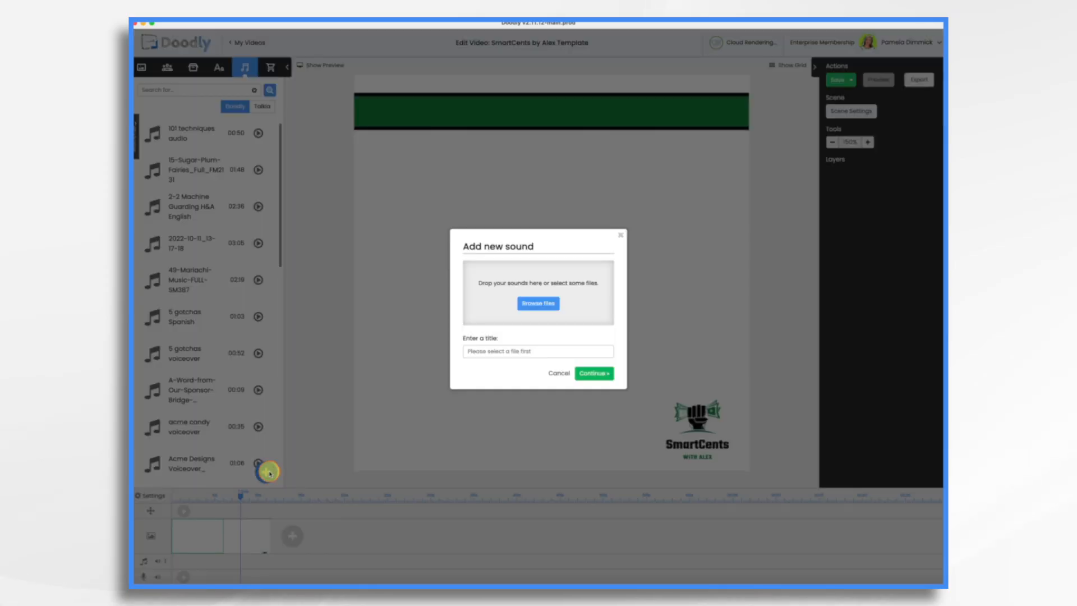
pyautogui.click(549, 304)
pyautogui.click(470, 261)
pyautogui.keyDown('shift'); pyautogui.click(514, 271); pyautogui.keyUp('shift')
pyautogui.click(673, 387)
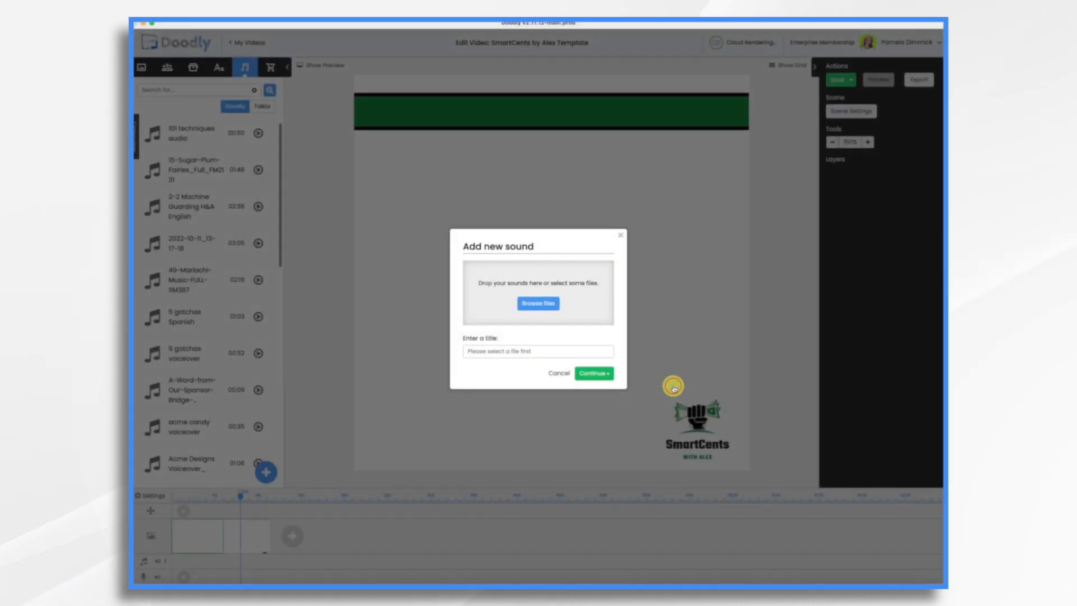
pyautogui.click(587, 384)
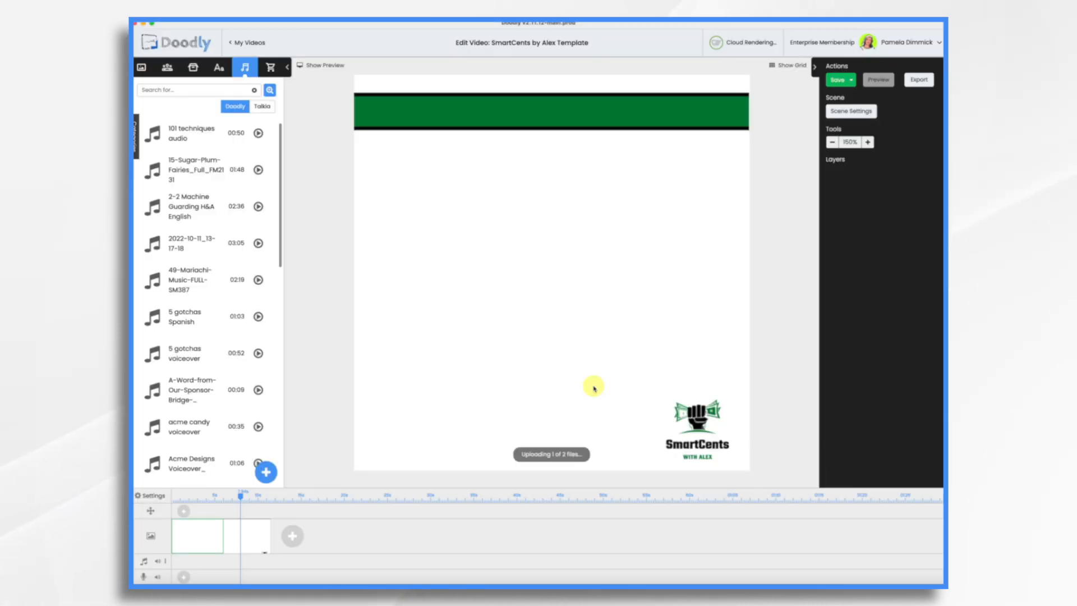
# - Place the intro voiceover at the start of the music track and the outro at about 24 s, and trim the intro's silent beginning
pyautogui.moveTo(196, 177); pyautogui.dragTo(247, 566)
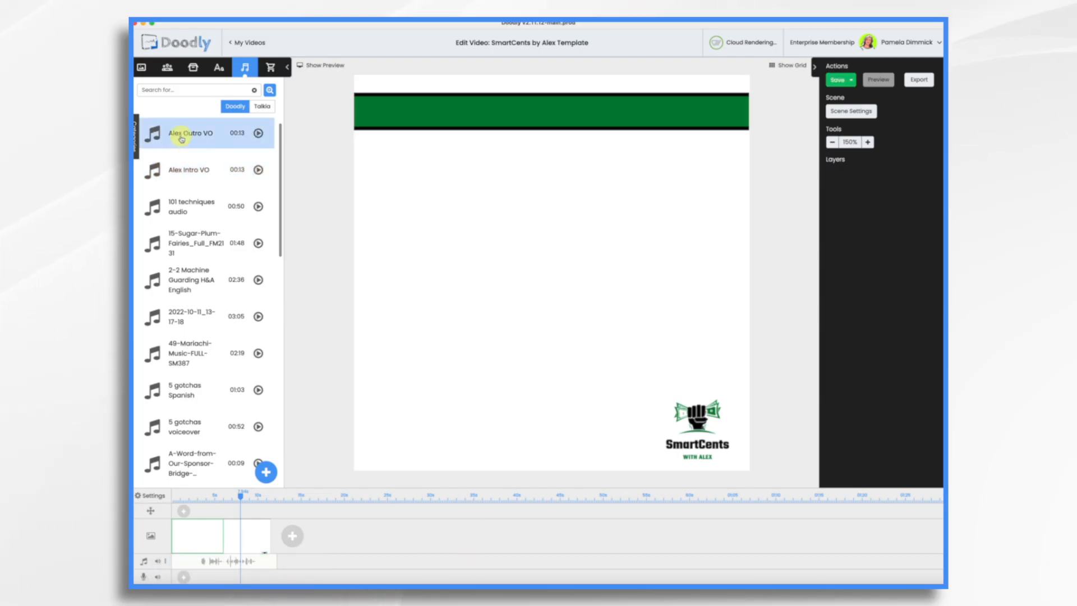
pyautogui.moveTo(190, 143); pyautogui.dragTo(361, 549)
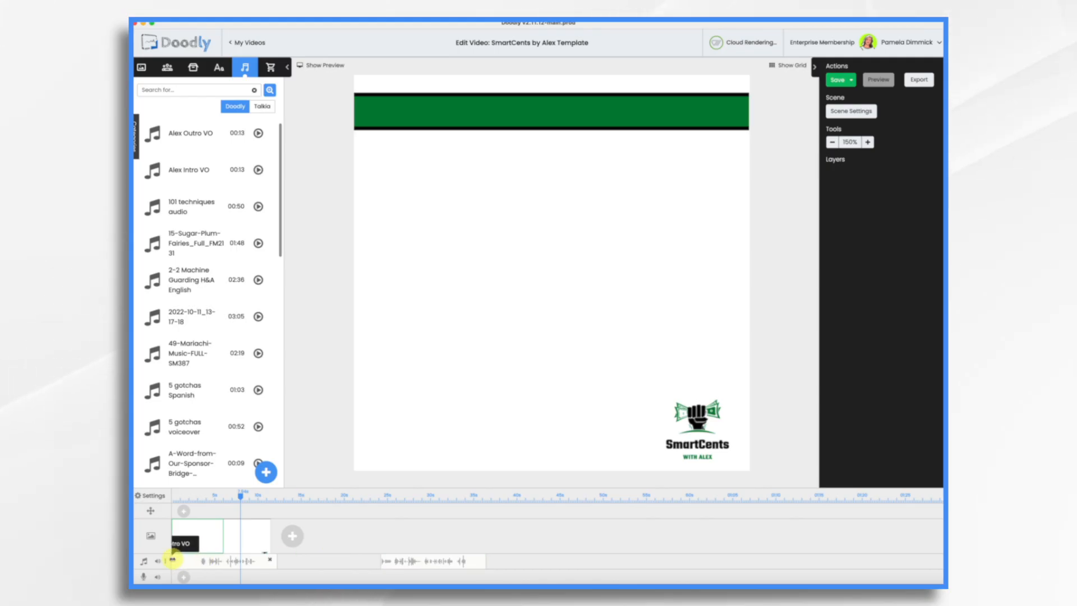
pyautogui.moveTo(175, 559); pyautogui.dragTo(216, 561)
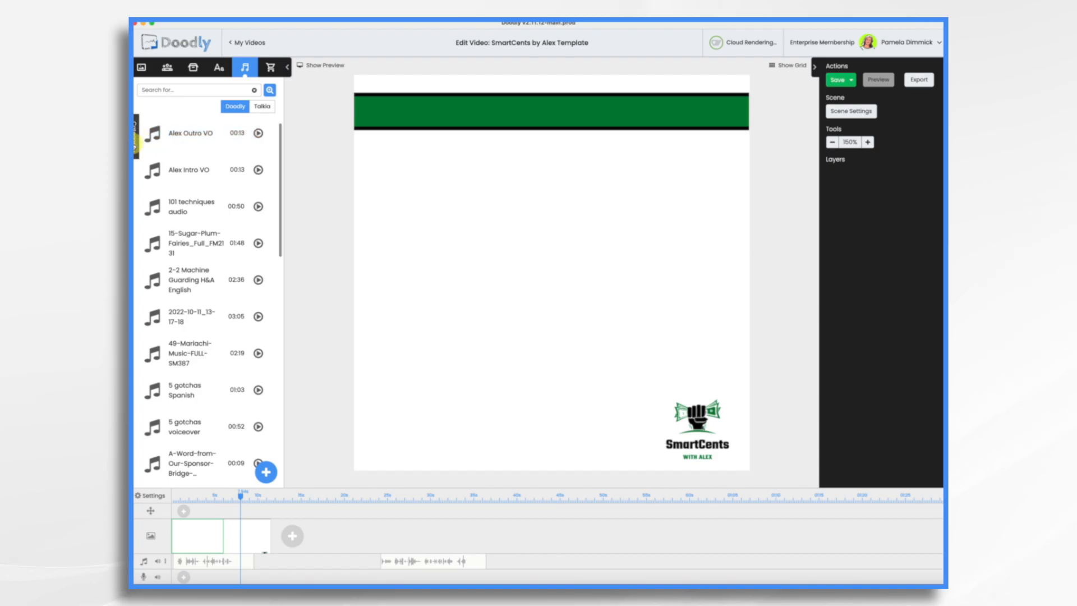
# - Place the "Finding Millions" track from the music category at the start of the voiceover track, and open that track's volume control
pyautogui.click(135, 138)
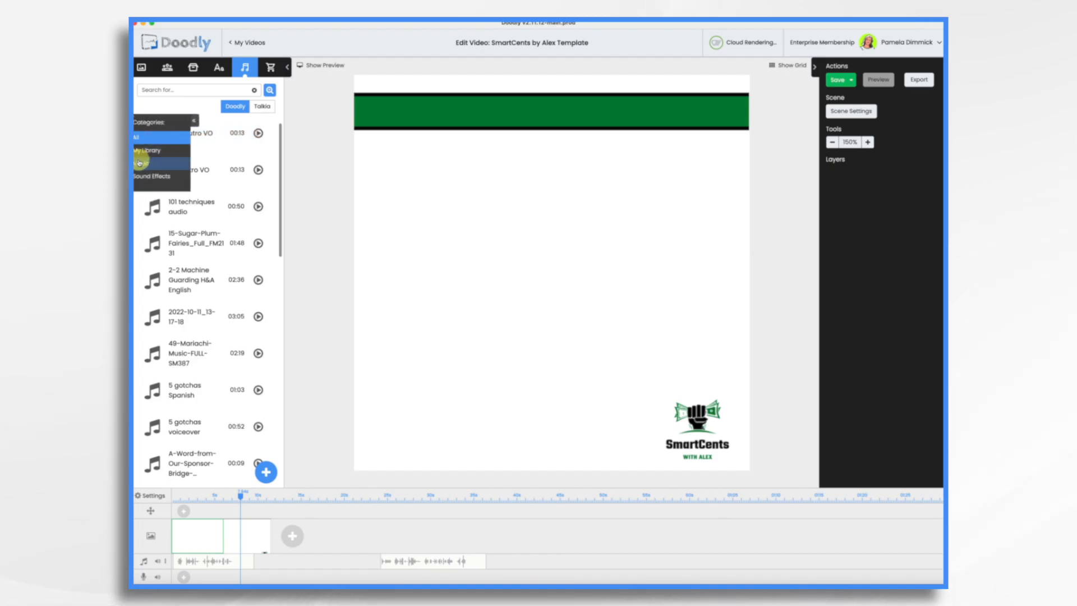
pyautogui.click(140, 163)
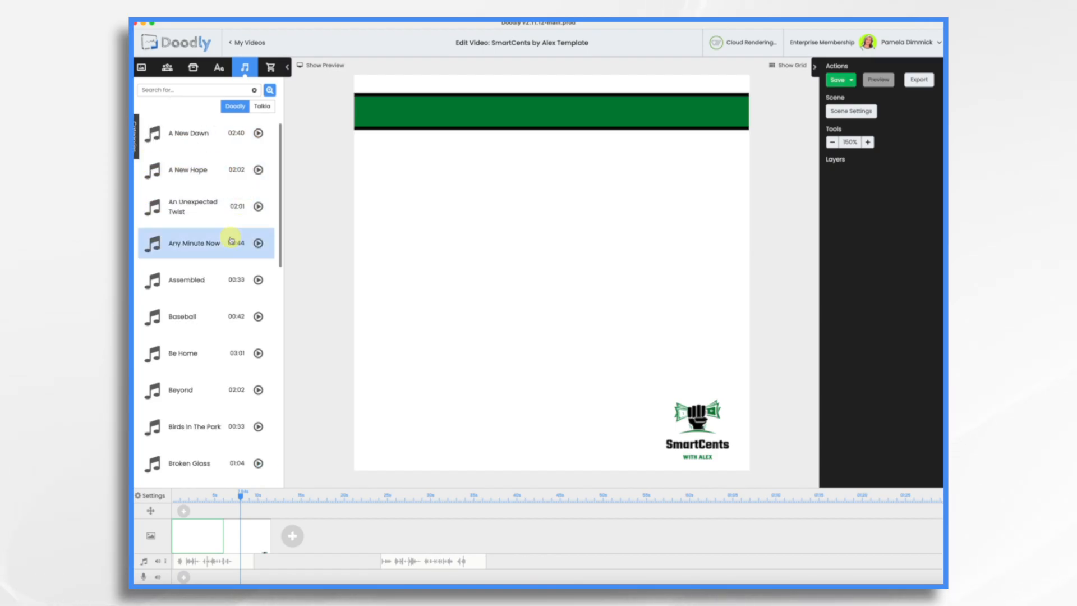
pyautogui.scroll(-5, 221, 257)
pyautogui.scroll(-7, 222, 262)
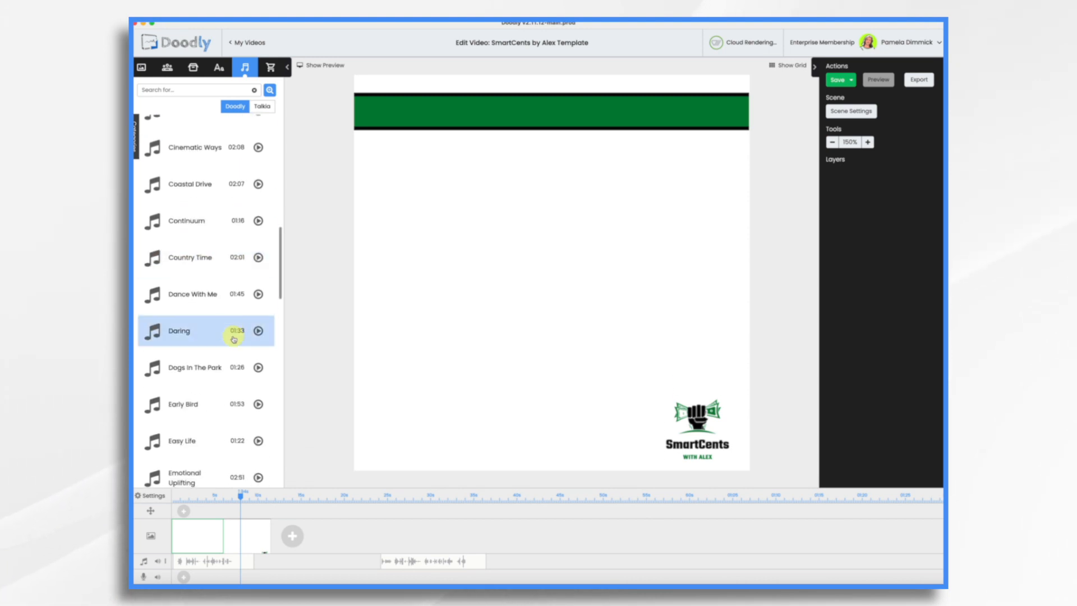
pyautogui.scroll(-9, 233, 337)
pyautogui.moveTo(198, 354); pyautogui.dragTo(236, 581)
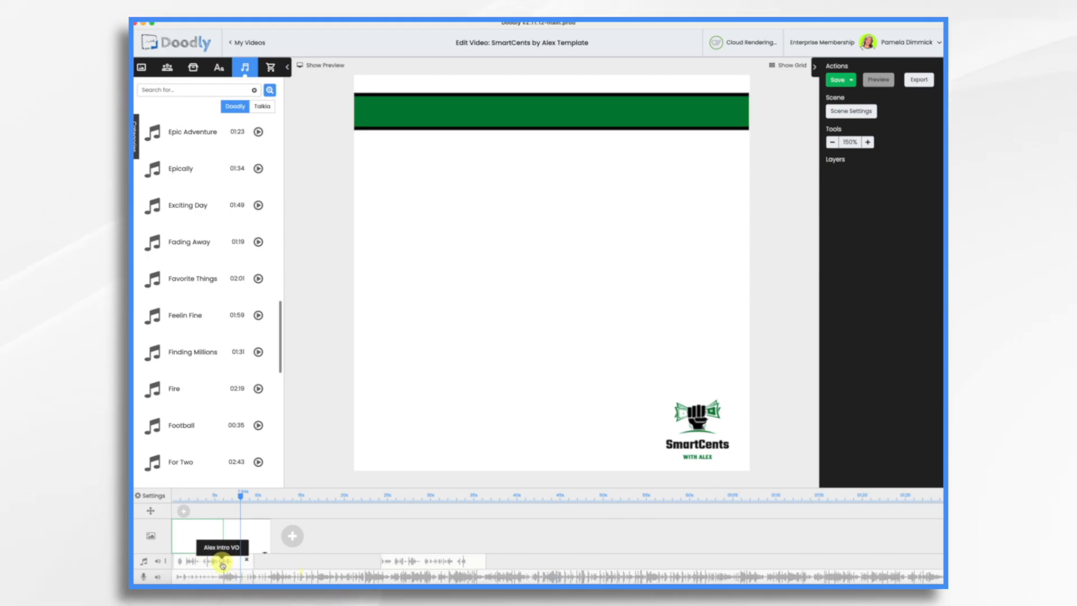
pyautogui.click(157, 576)
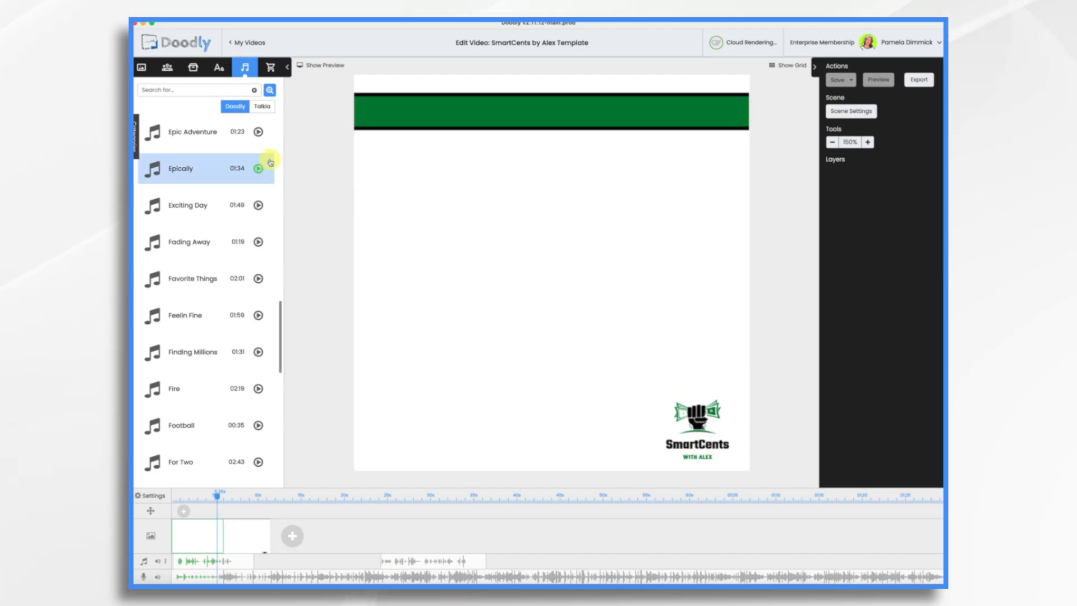
# - Switch to Google Fonts in the browser, add Teko to the font selection, download all selected families, and open the downloaded zip
pyautogui.click(220, 69)
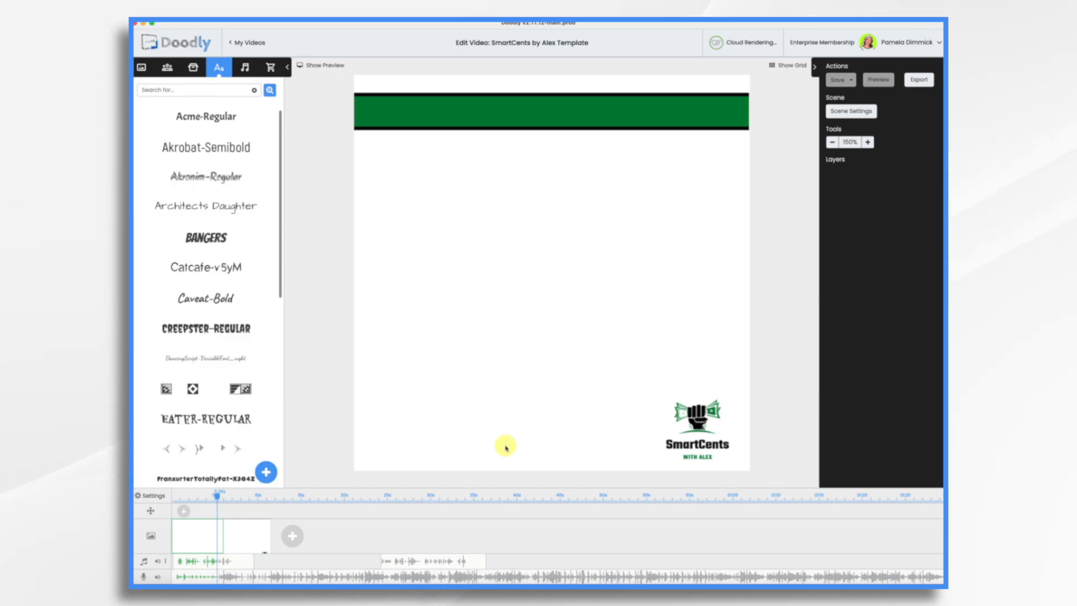
pyautogui.press('super+Tab')
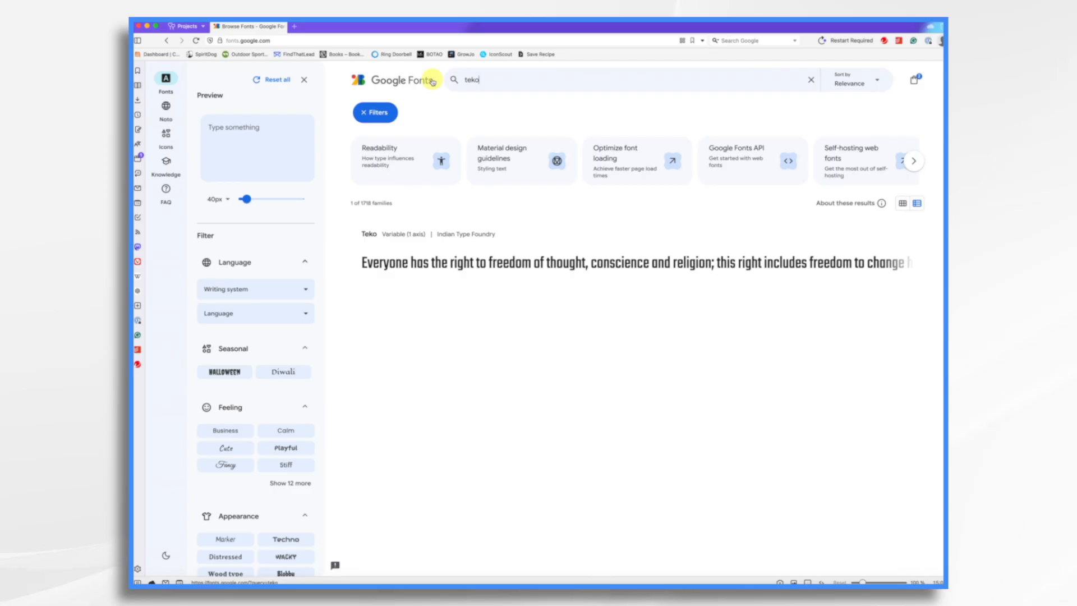
pyautogui.click(370, 235)
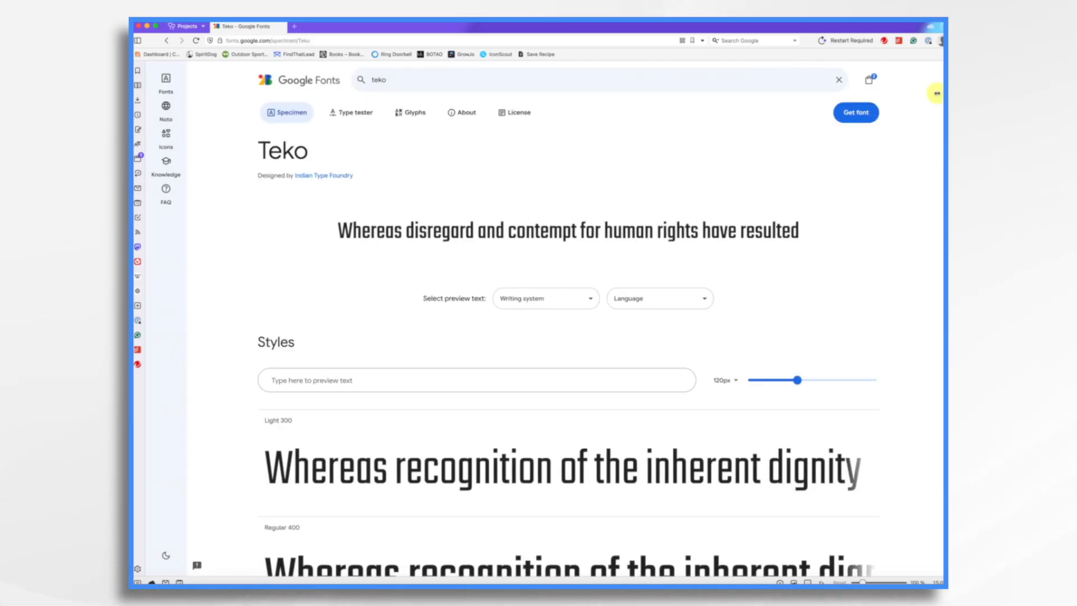
pyautogui.click(858, 112)
pyautogui.click(794, 205)
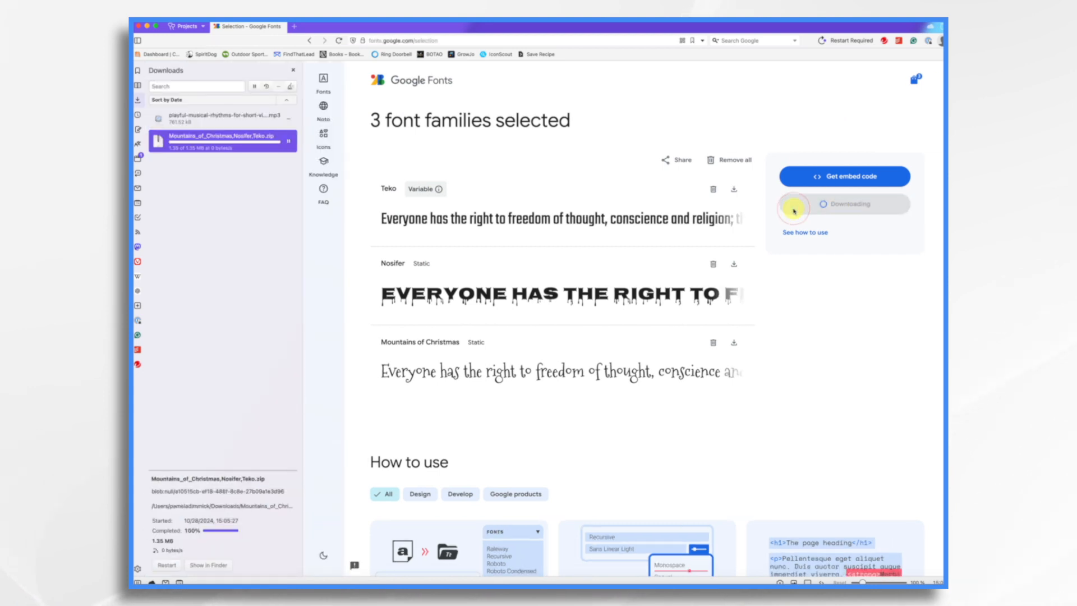
pyautogui.doubleClick(190, 144)
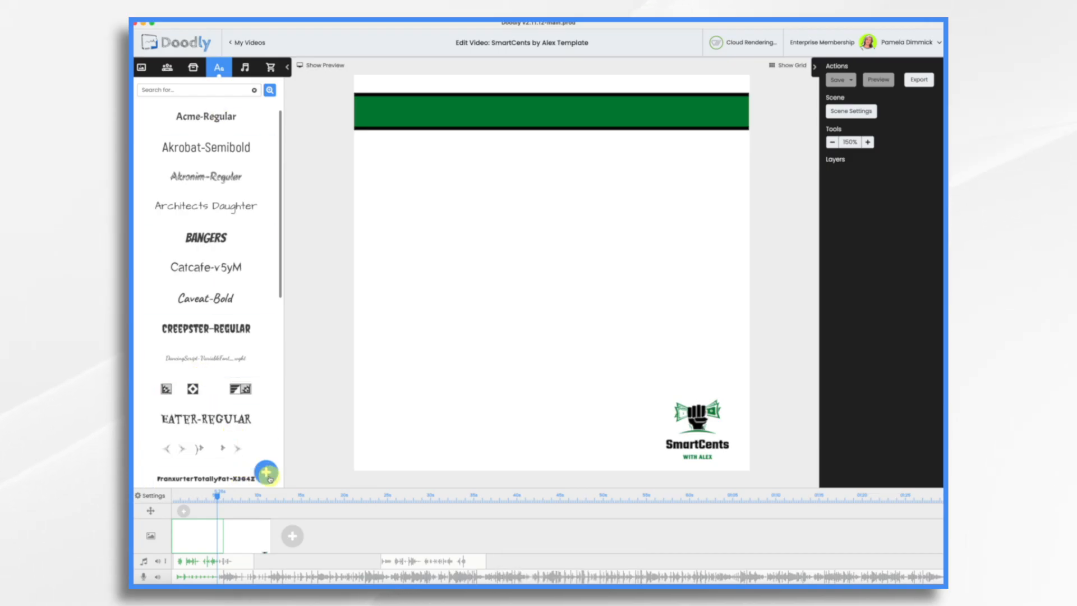
# - Return to Doodly and upload Teko-VariableFont_wght.ttf to the font library under its default title
pyautogui.click(267, 476)
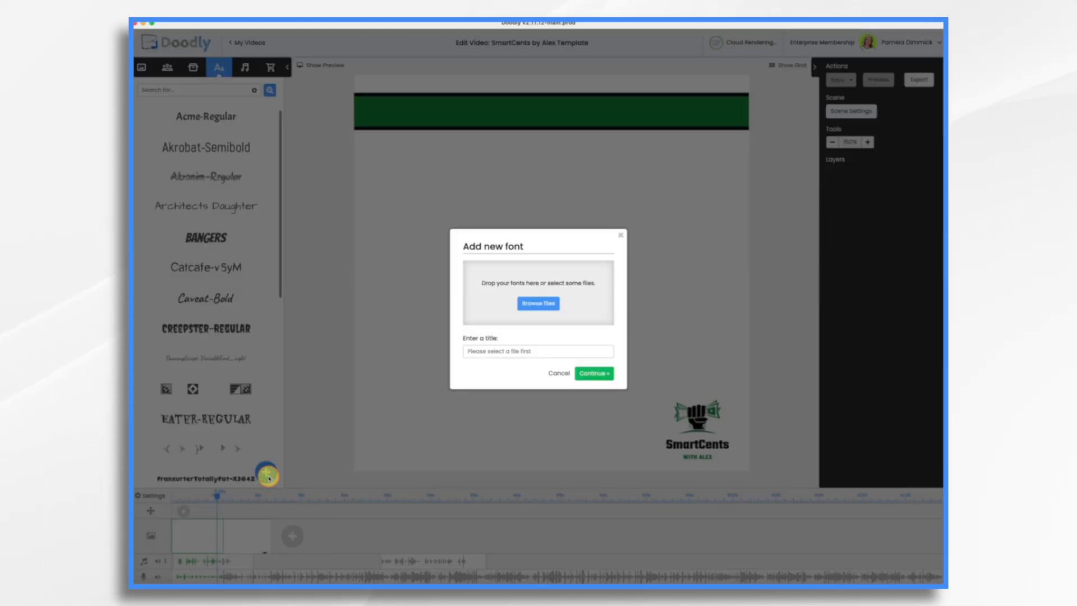
pyautogui.press('super+Tab')
pyautogui.moveTo(422, 205); pyautogui.dragTo(533, 295)
pyautogui.press('super+Tab')
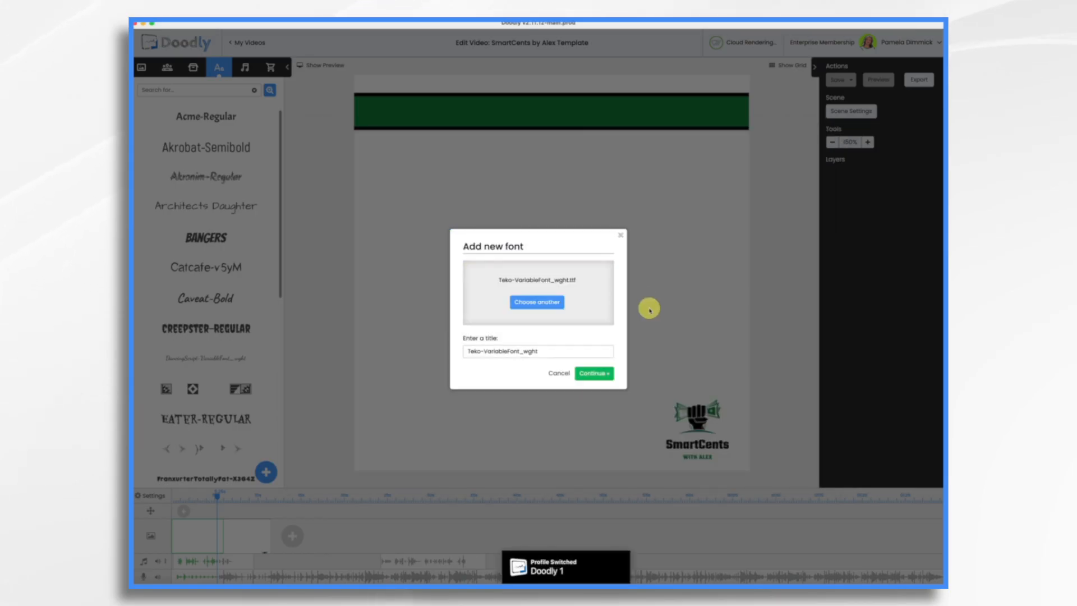
pyautogui.click(592, 374)
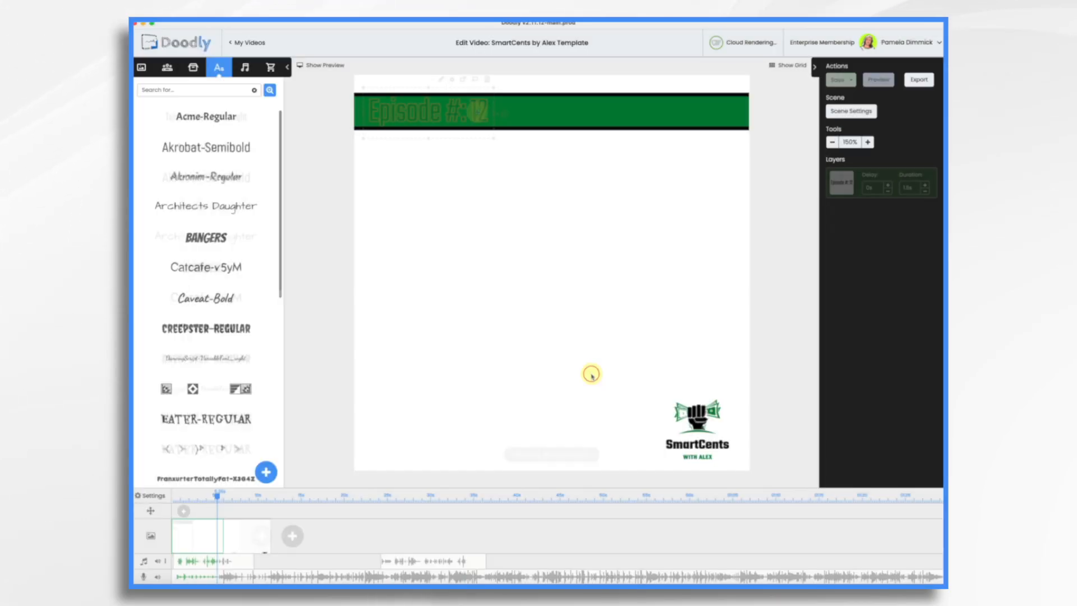
# - Change the color of the "Episode #: 12" text in the green banner to white (#FFFFFF)
pyautogui.click(452, 80)
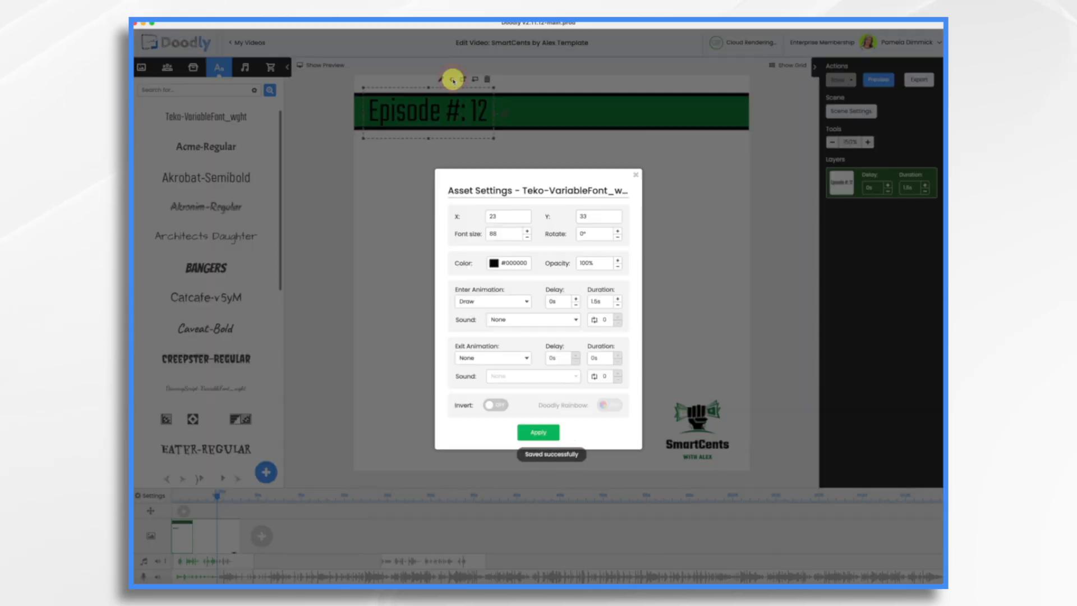
pyautogui.click(493, 263)
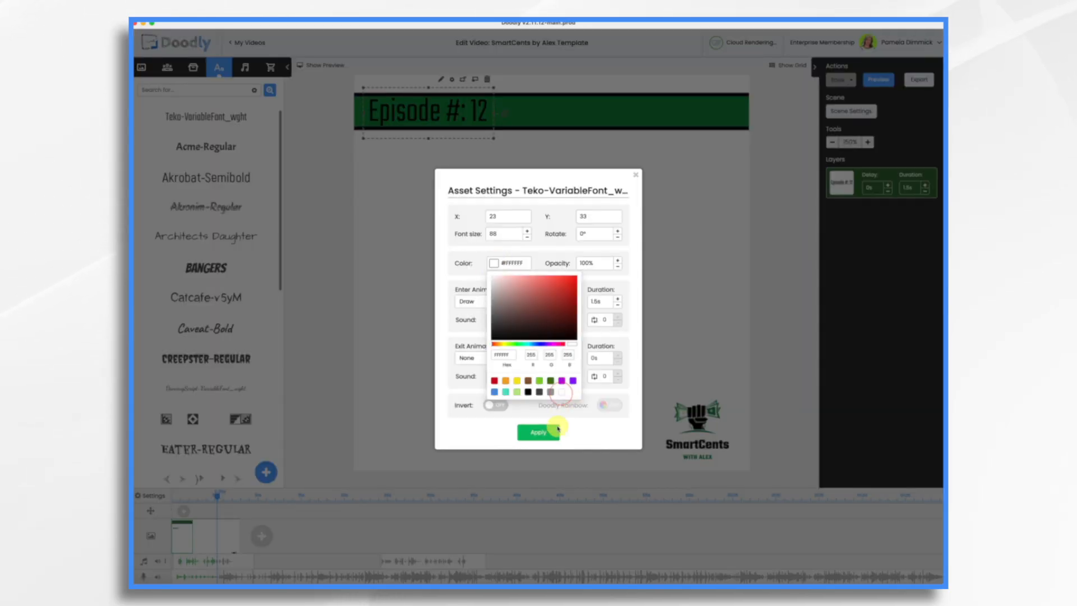
pyautogui.click(549, 431)
pyautogui.click(549, 430)
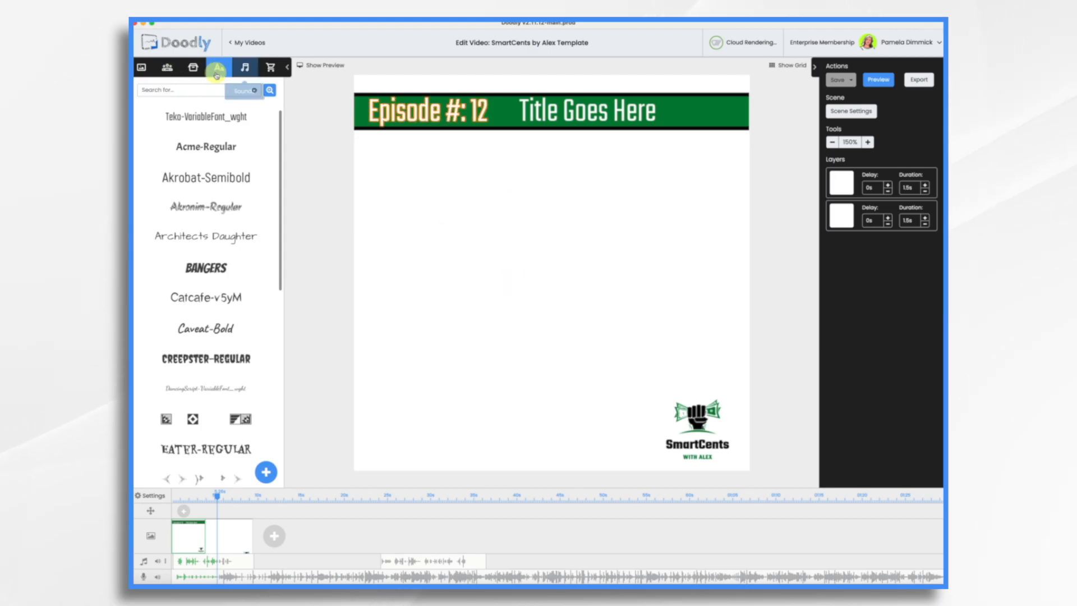
# - Place the uncolored John character from the character library in the middle of the first scene
pyautogui.click(168, 67)
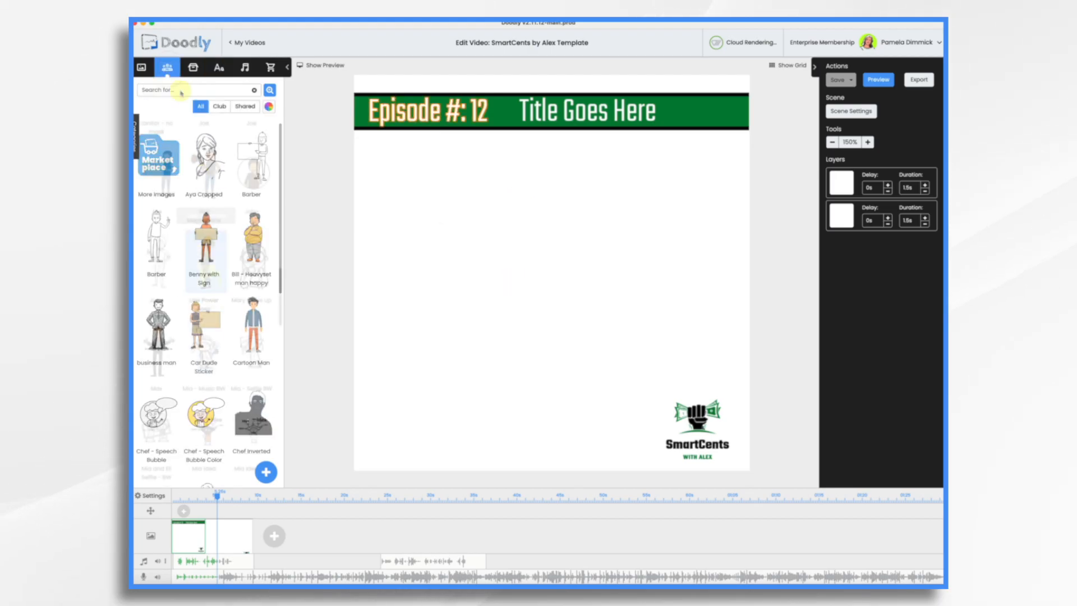
pyautogui.scroll(-15, 205, 253)
pyautogui.moveTo(159, 261); pyautogui.dragTo(575, 281)
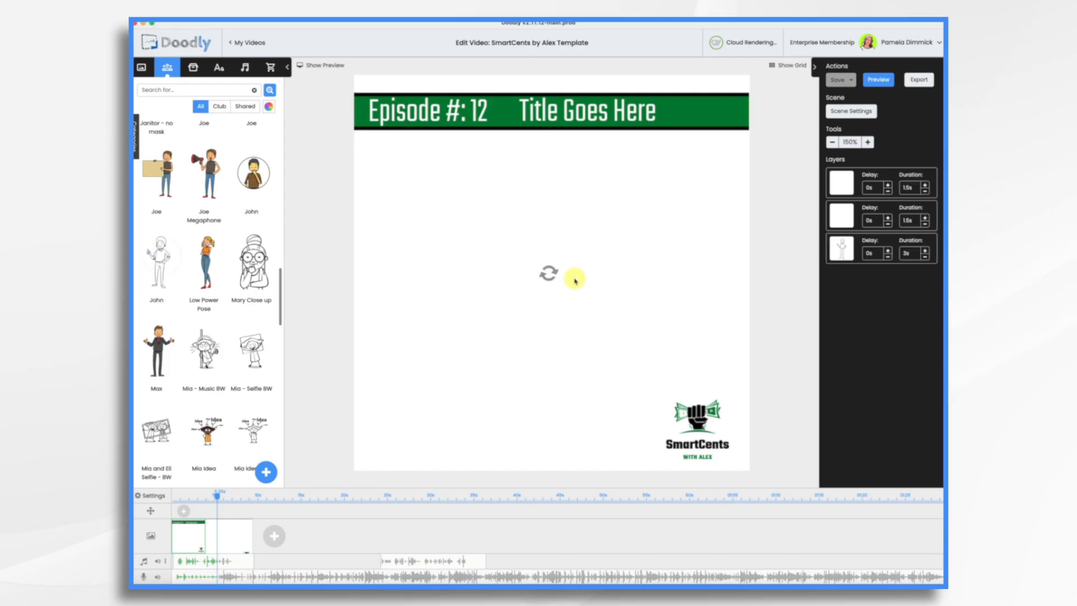
pyautogui.click(500, 264)
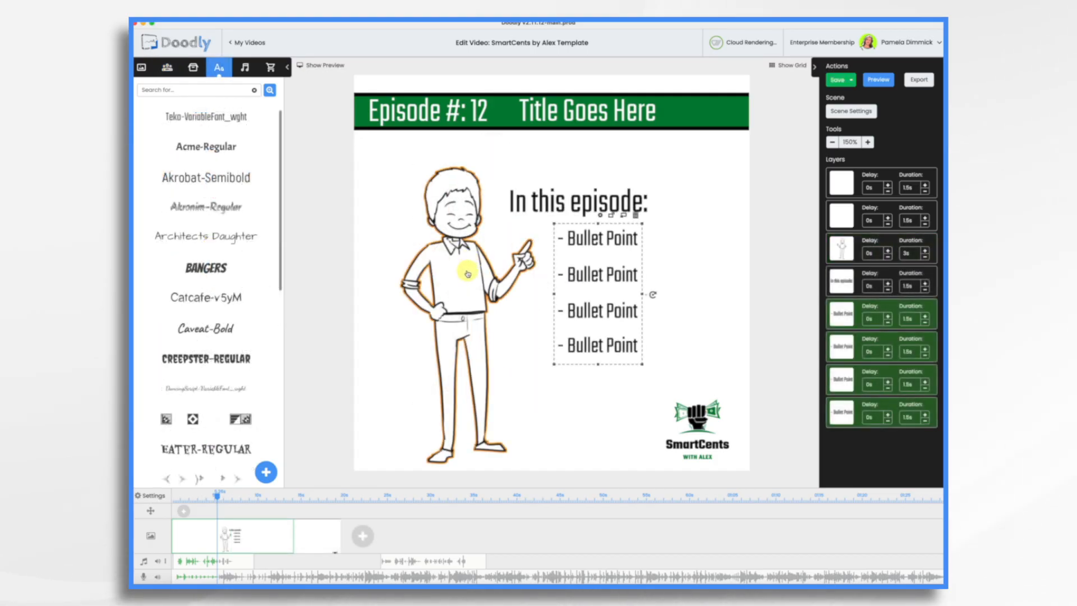
# - Upload "SmartCents Logo No Name.png" as a new prop and place it small on the chest of the character's shirt
pyautogui.click(193, 68)
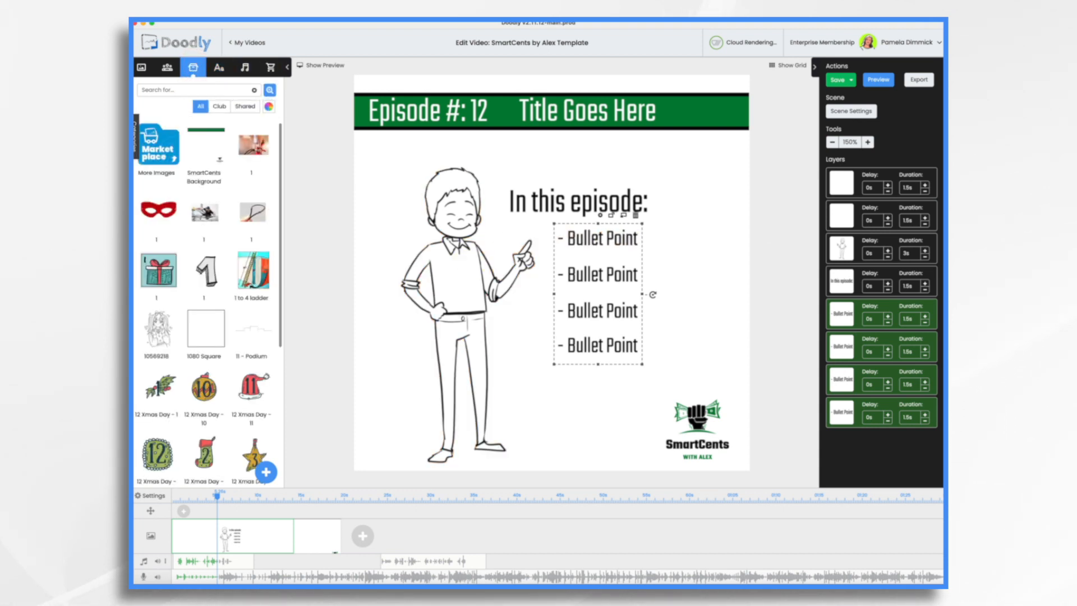
pyautogui.click(266, 472)
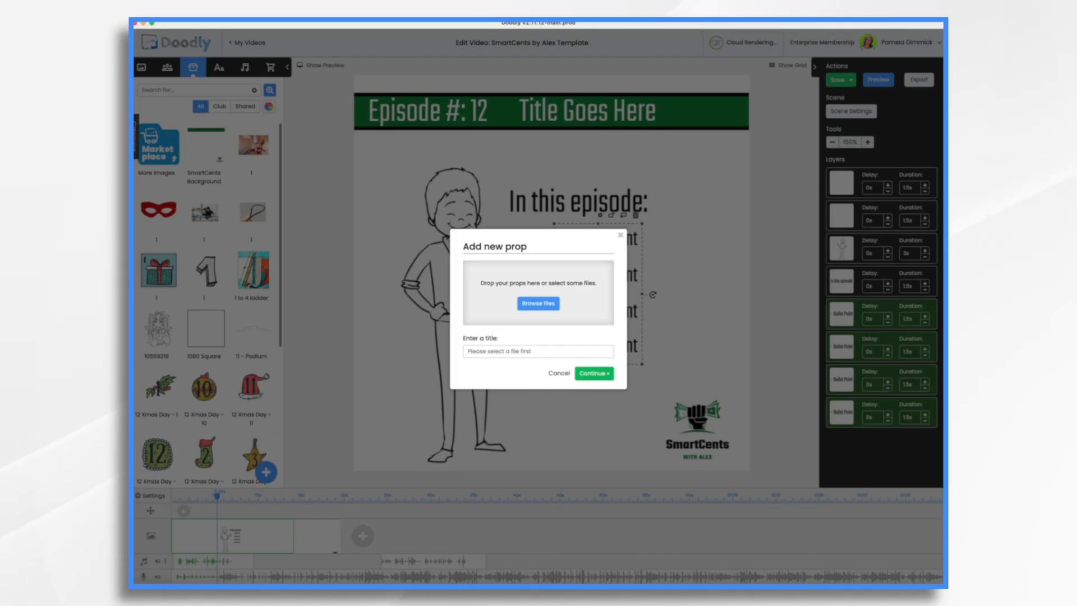
pyautogui.moveTo(697, 229); pyautogui.dragTo(519, 283)
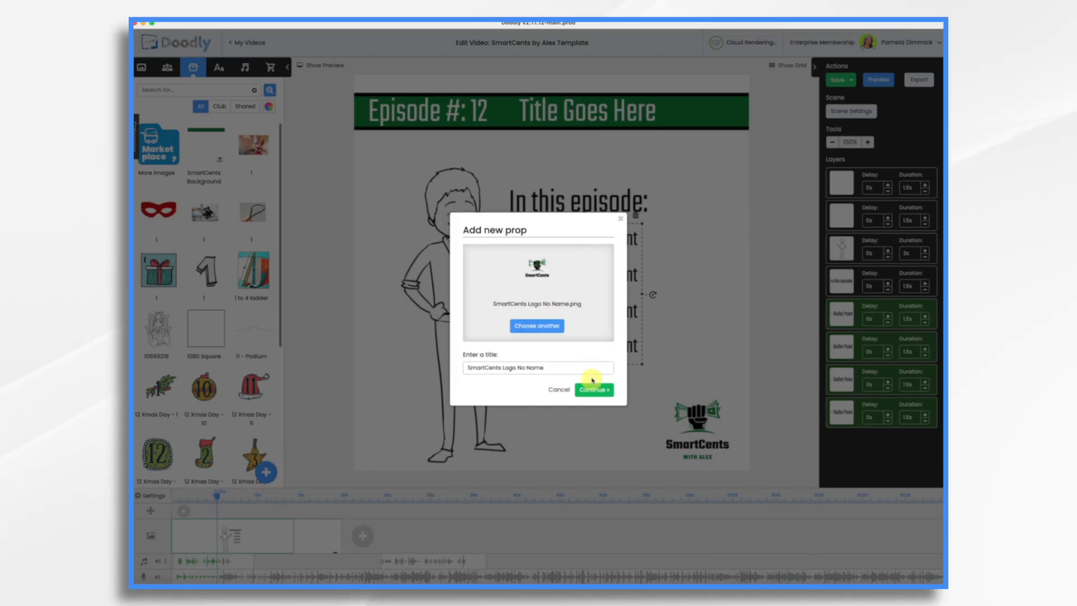
pyautogui.click(598, 391)
pyautogui.moveTo(414, 372); pyautogui.dragTo(447, 263)
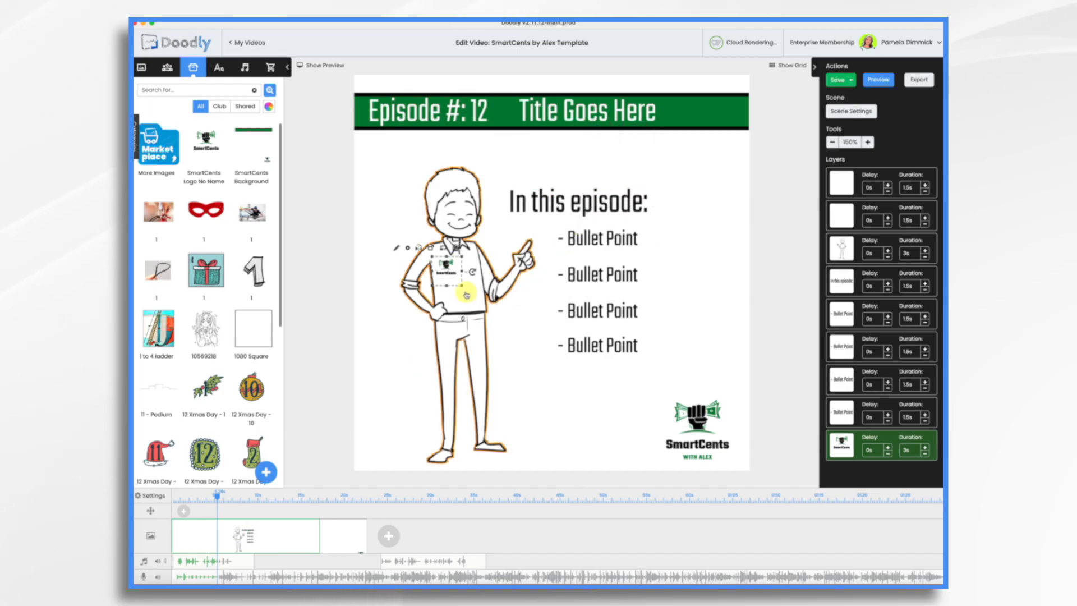
# - Set the layer durations to 0 s for the episode number text, 2 s for the title and 1.5 s for the character
pyautogui.click(913, 200)
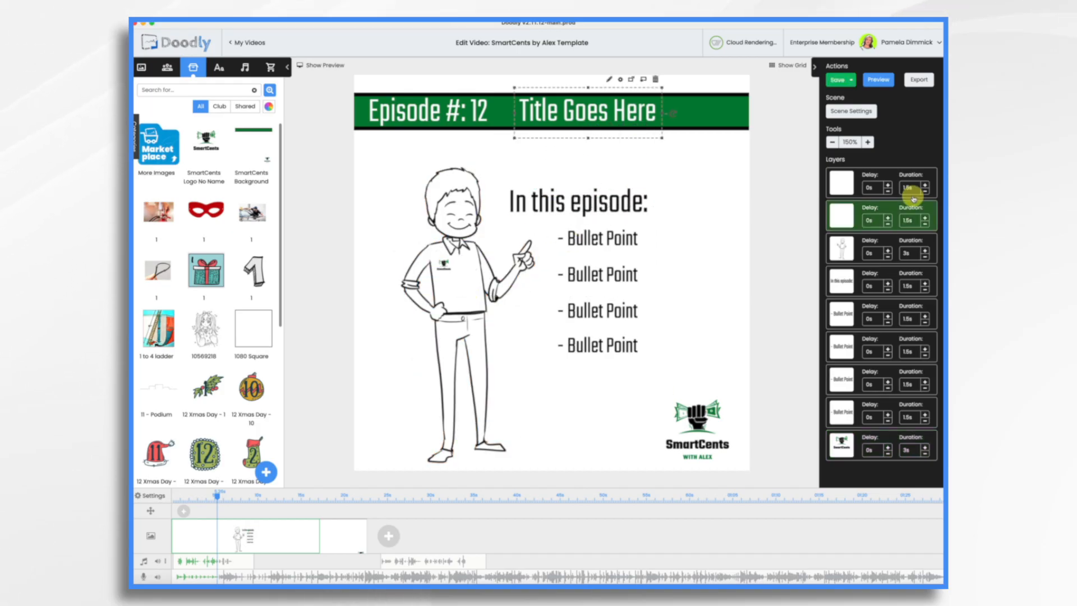
pyautogui.click(915, 188)
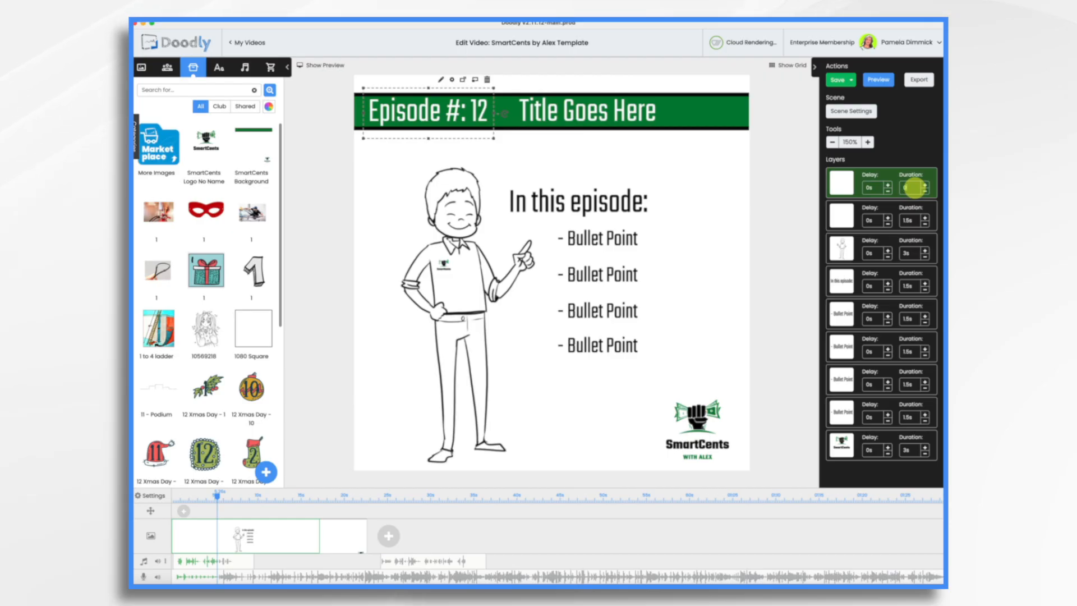
pyautogui.write('0')
pyautogui.press('Return')
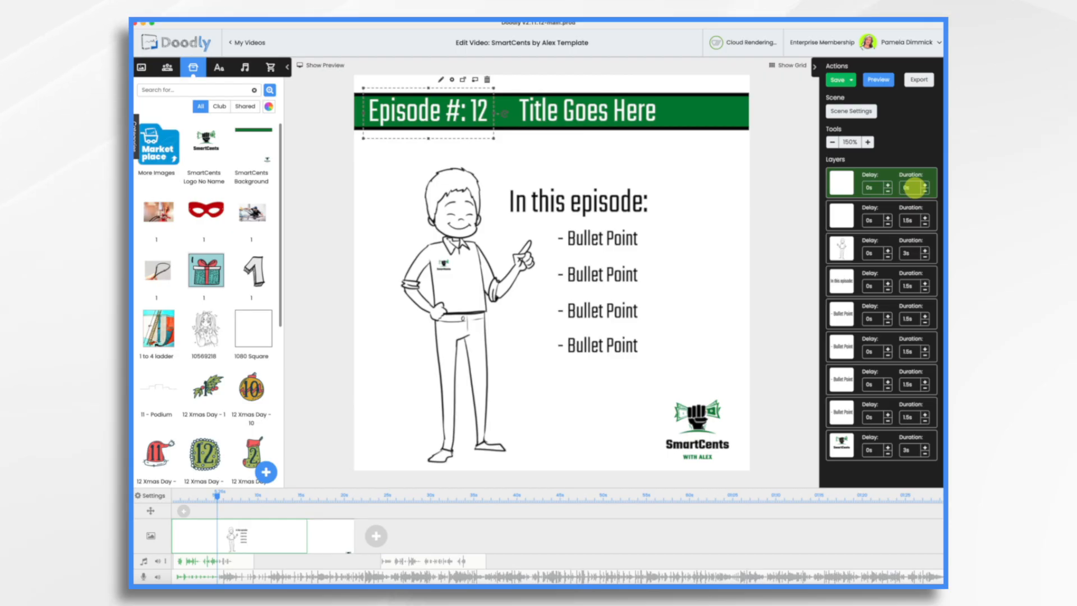
pyautogui.click(925, 218)
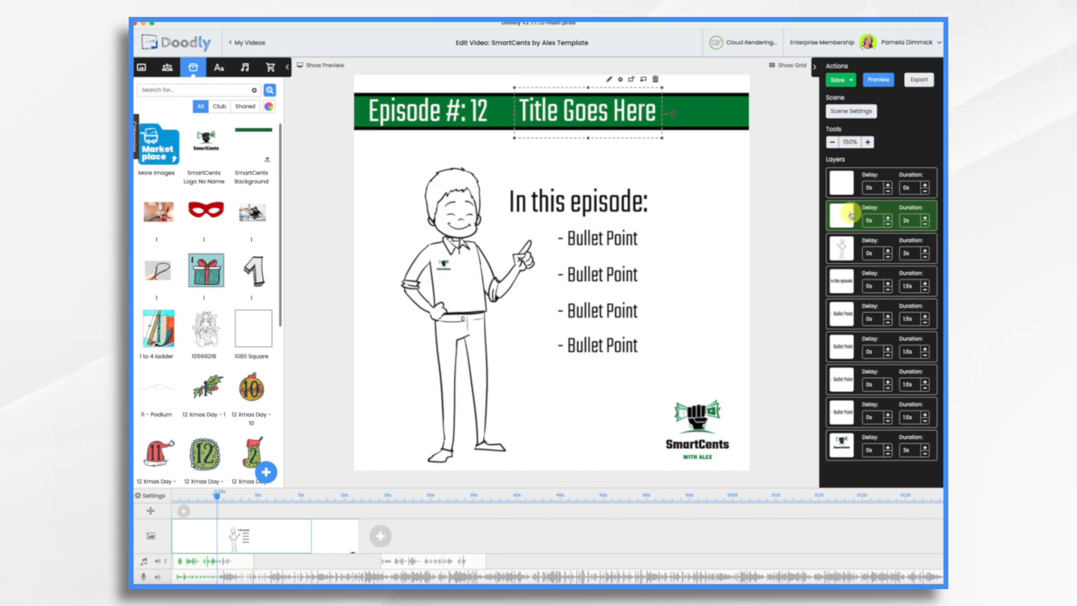
pyautogui.click(843, 251)
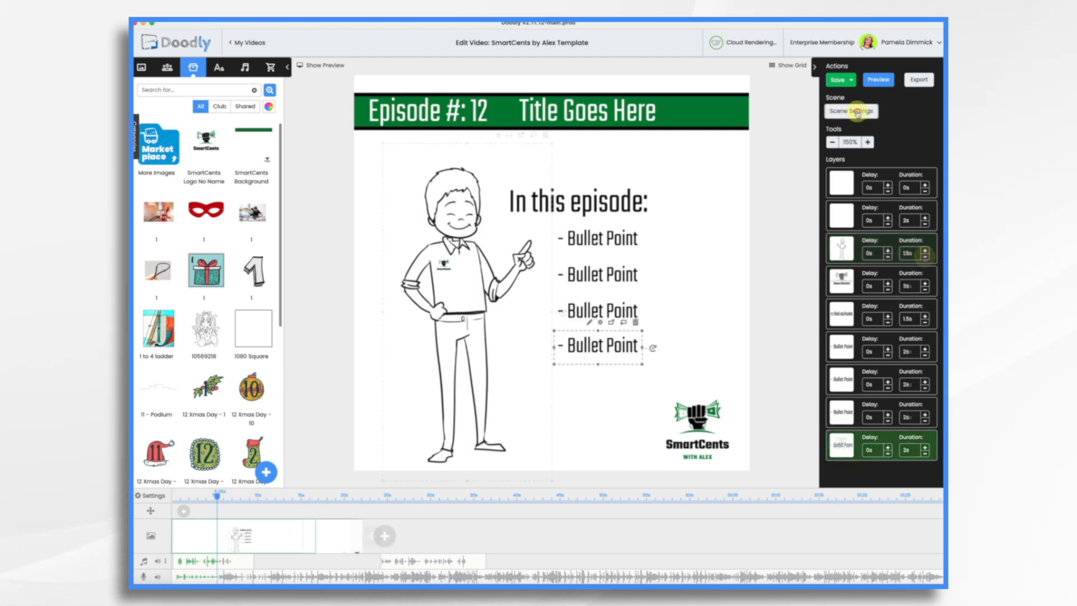
# - Set the first scene's extra time to 2 s in its scene settings
pyautogui.click(850, 110)
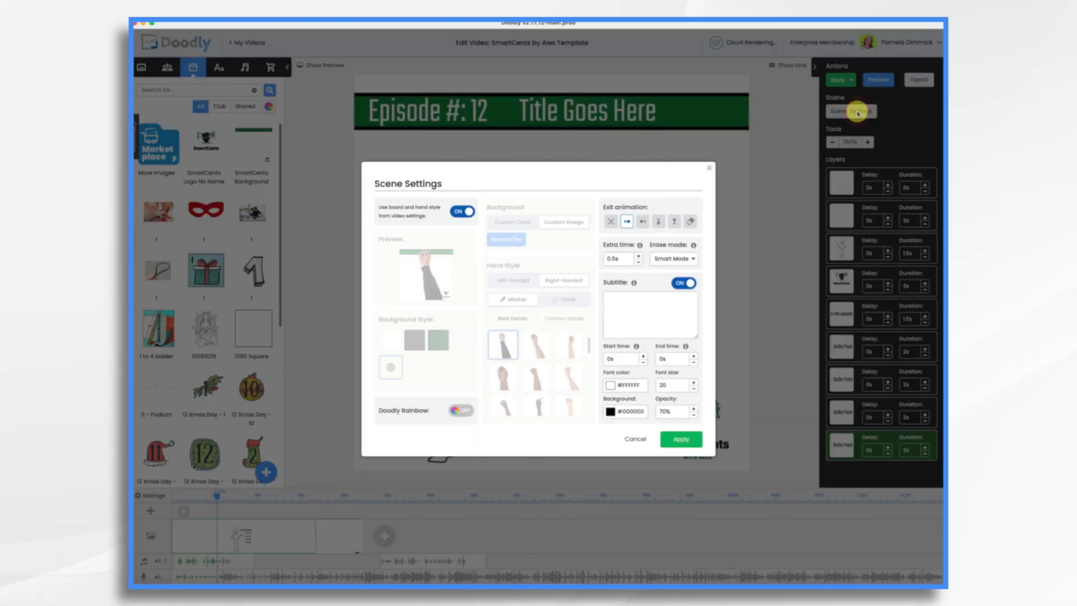
pyautogui.click(639, 256)
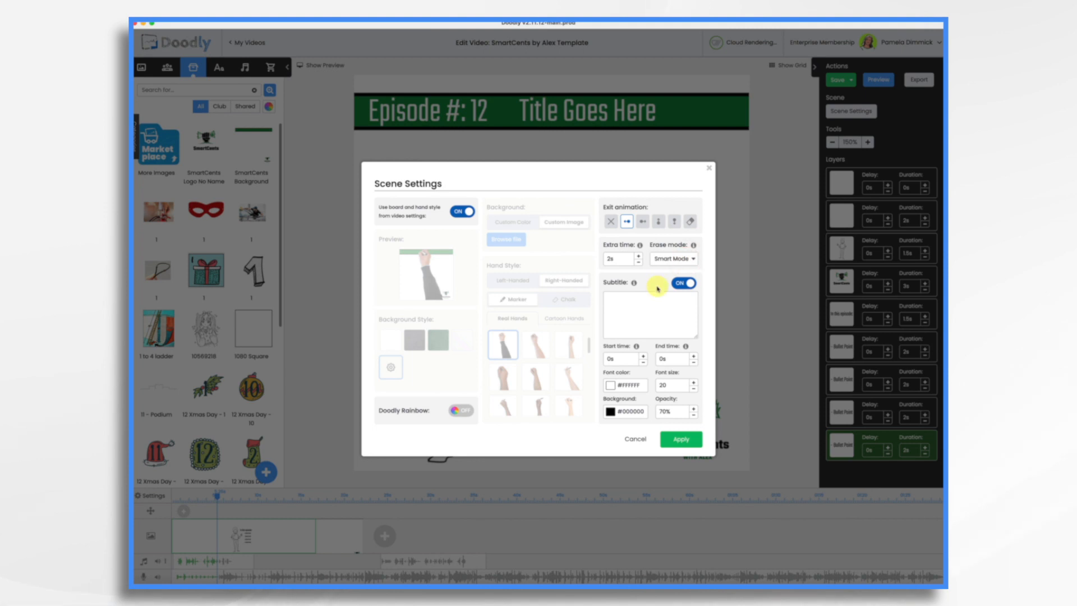
pyautogui.click(689, 440)
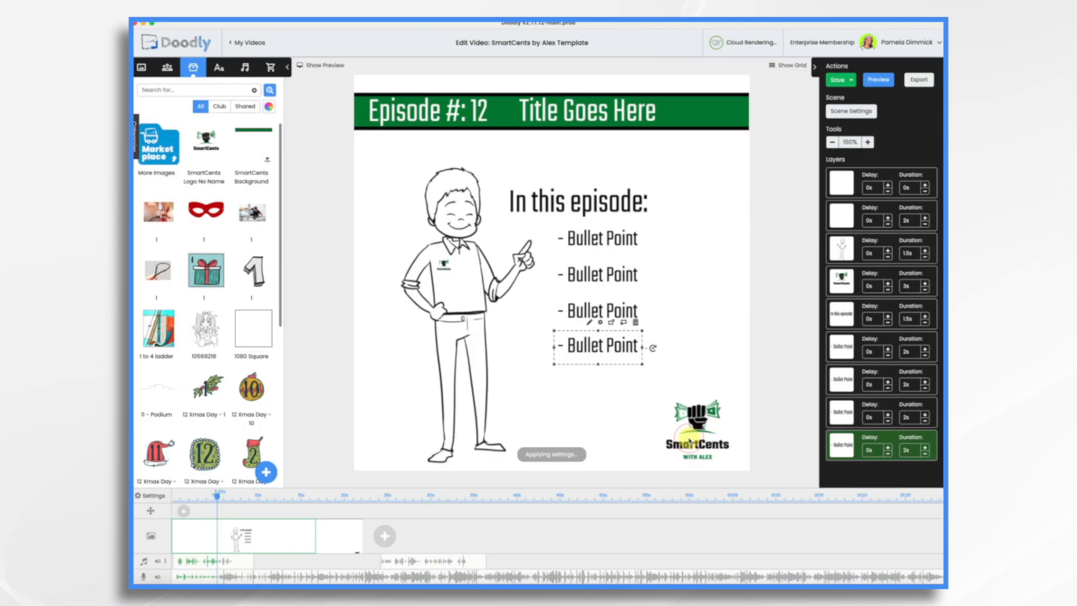
# - Change the video's drawing hand to the real right hand with a blue sleeve holding a marker
pyautogui.click(144, 496)
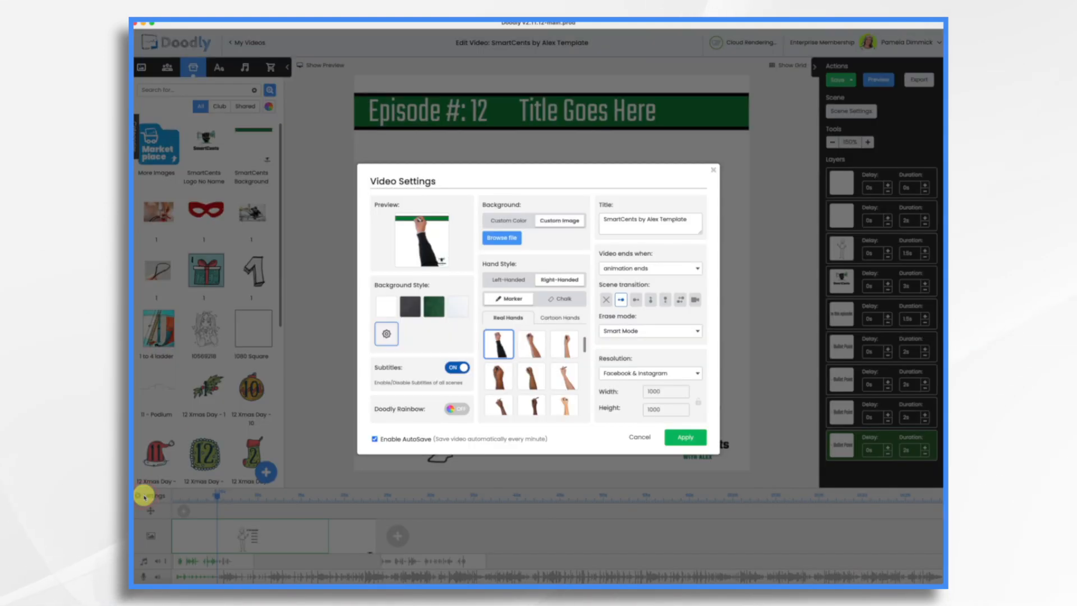
pyautogui.scroll(-5, 560, 383)
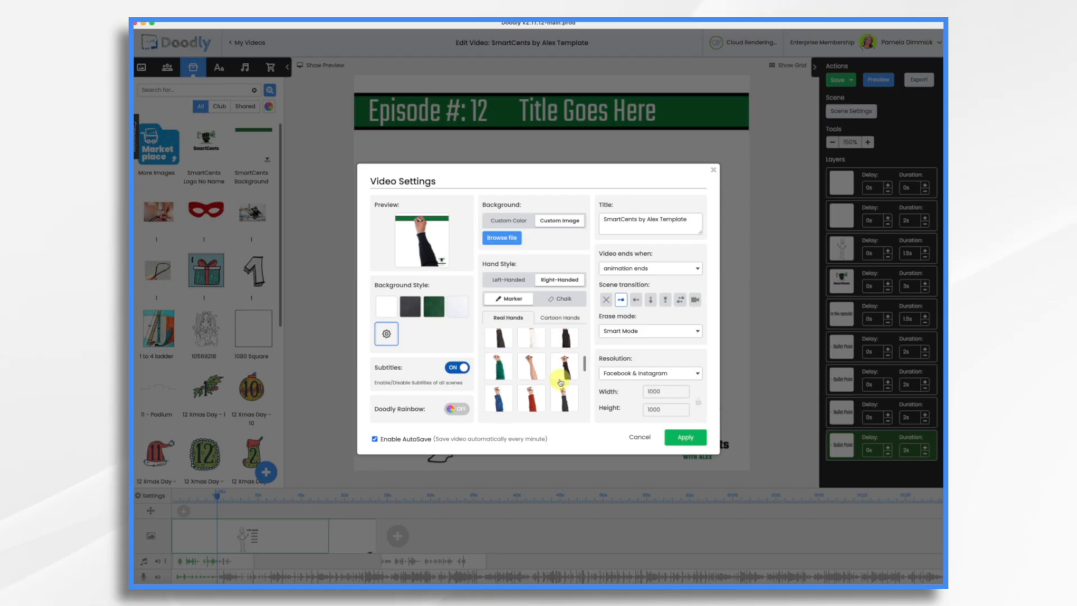
pyautogui.click(532, 368)
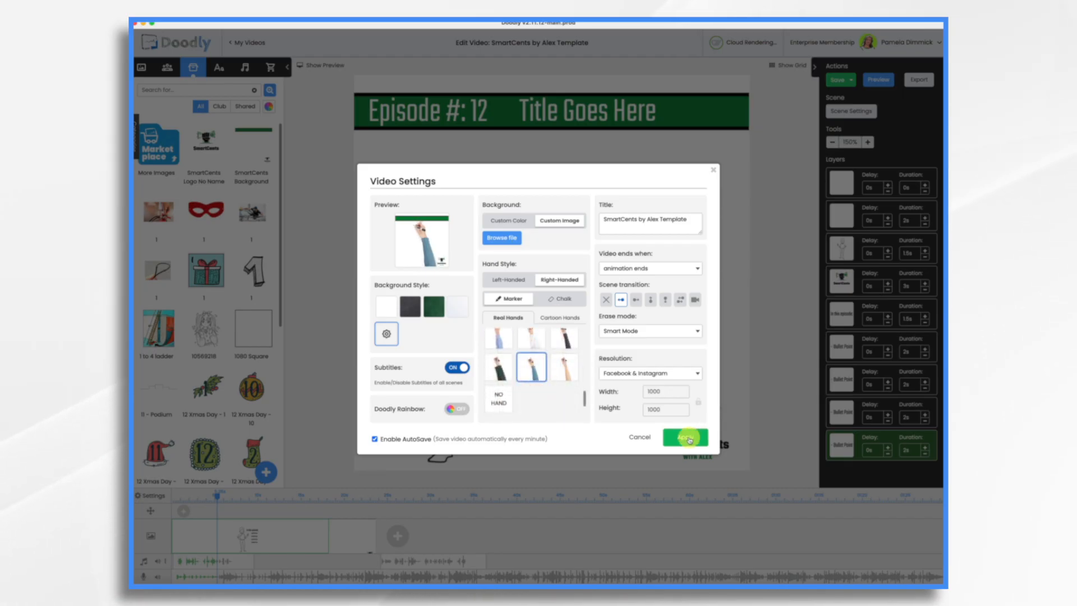
pyautogui.click(686, 437)
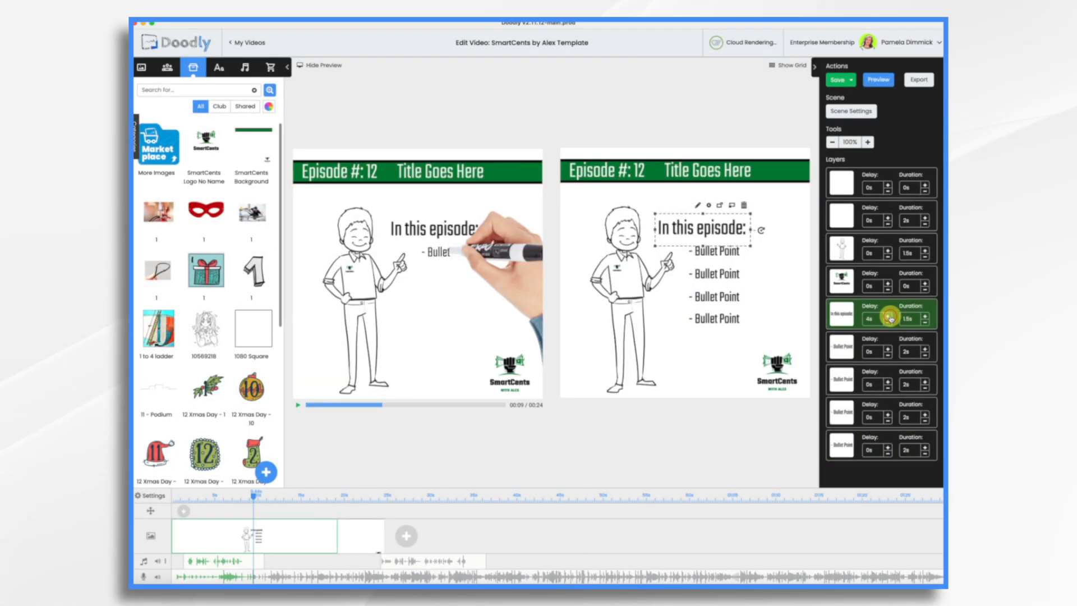
# - Set the "In this episode:" text layer's delay to 5 s and check its timing in the preview
pyautogui.click(888, 316)
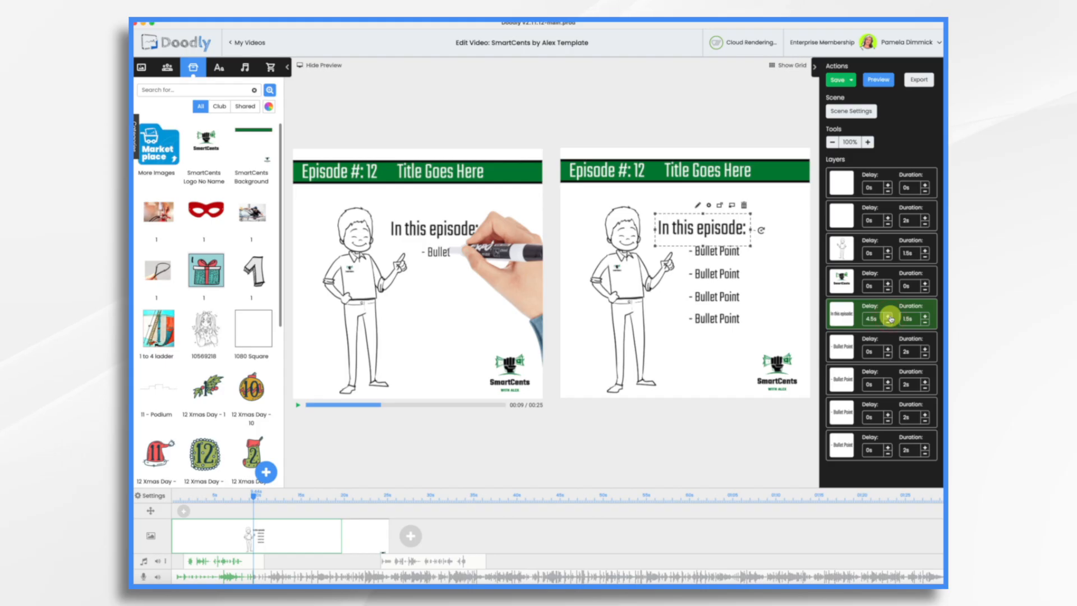
pyautogui.click(889, 316)
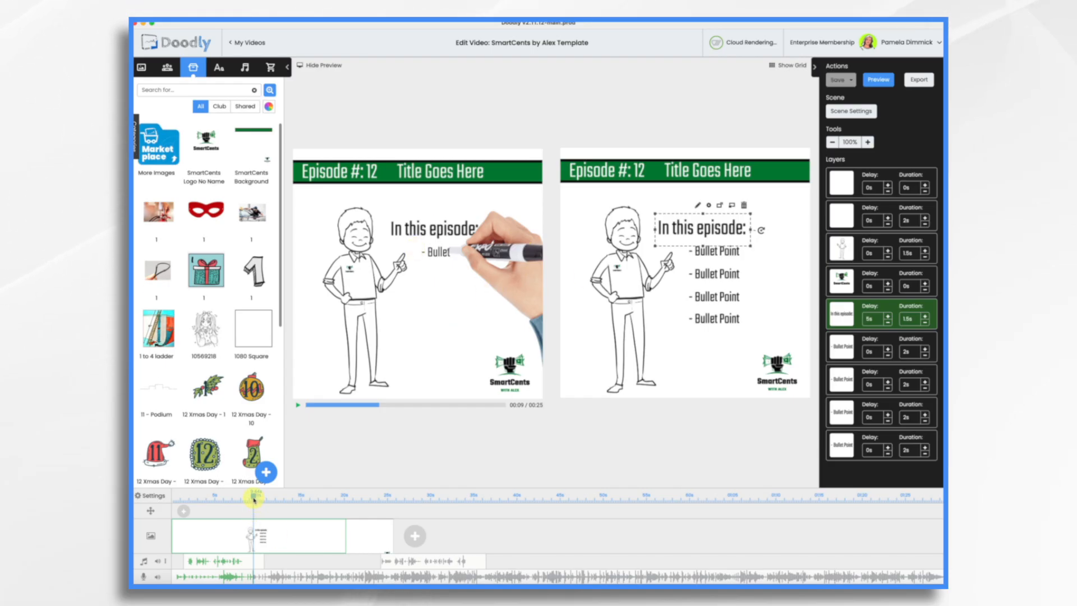
pyautogui.moveTo(253, 498); pyautogui.dragTo(209, 498)
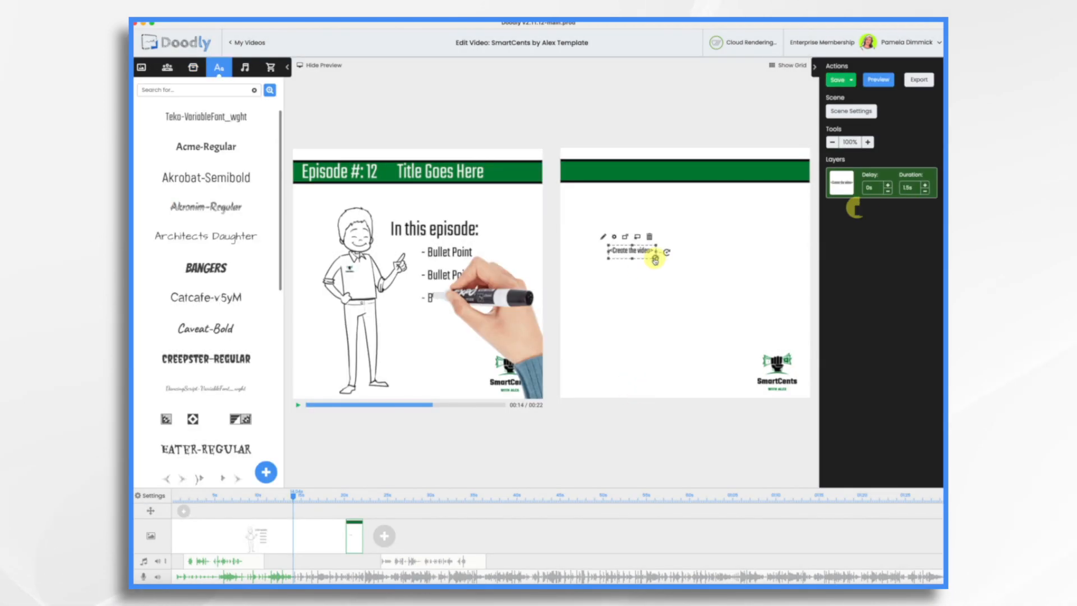
# - Enlarge the "<Create the video>" placeholder text to span most of its scene and add a new scene after it
pyautogui.moveTo(655, 260); pyautogui.dragTo(794, 295)
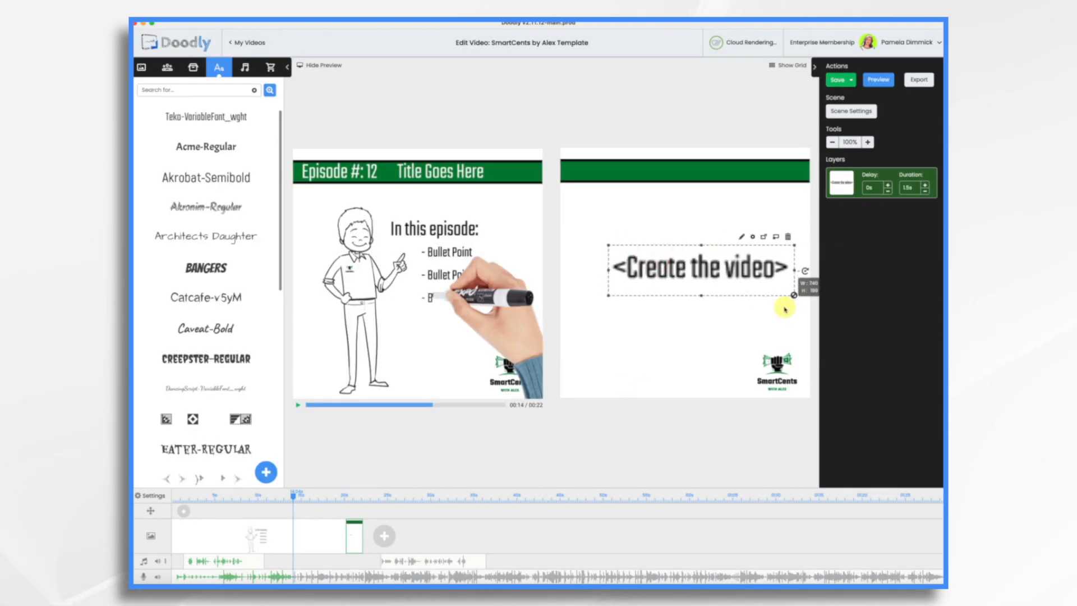
pyautogui.click(386, 540)
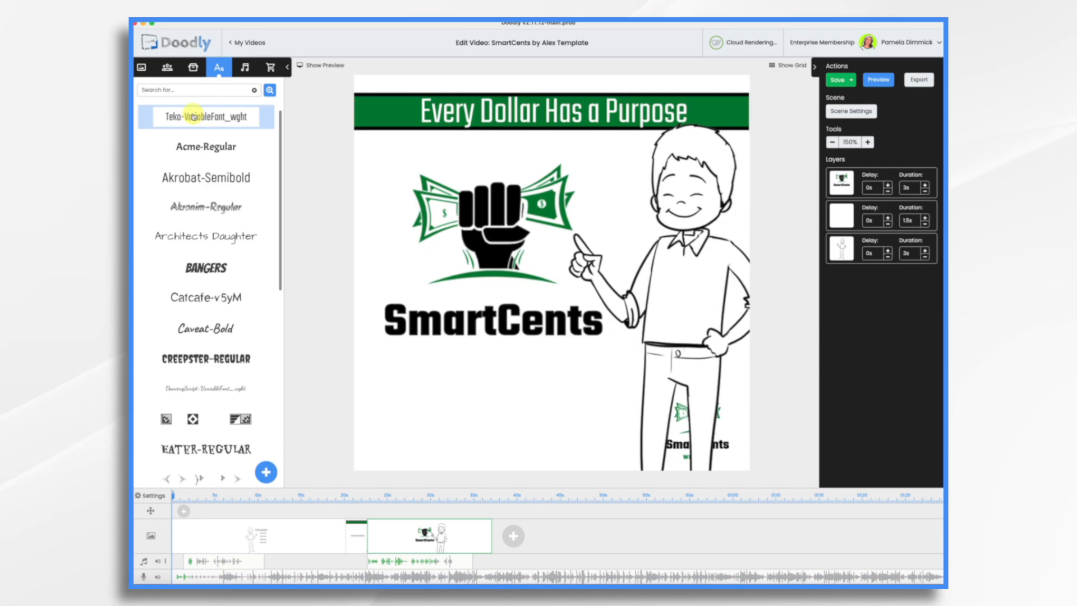
# - Add a Teko-VariableFont_wght text below the SmartCents logo in the closing scene and color it #008037
pyautogui.moveTo(194, 116); pyautogui.dragTo(488, 354)
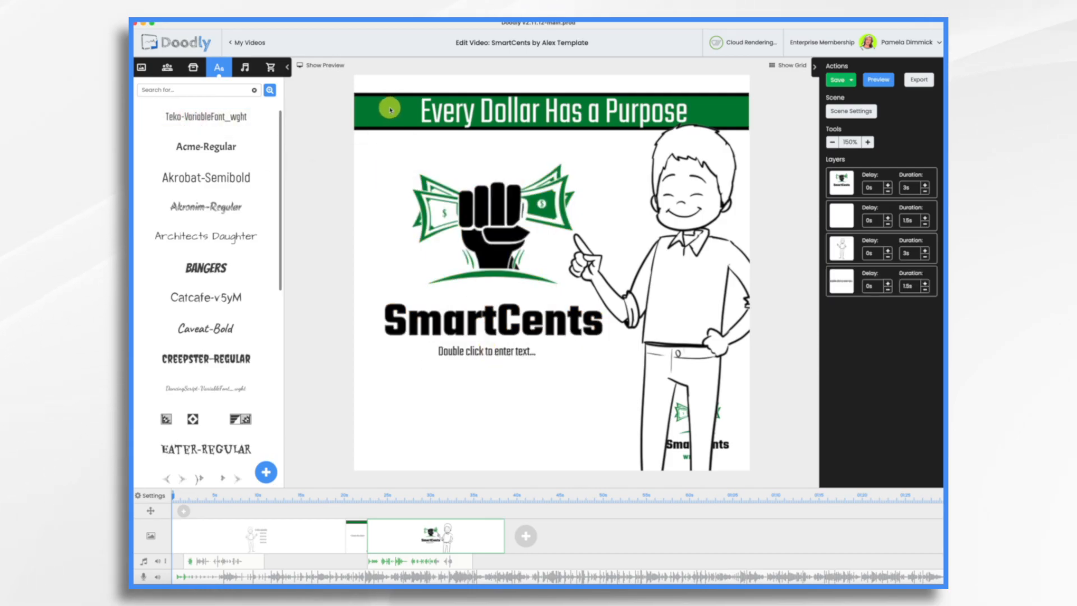
pyautogui.click(494, 352)
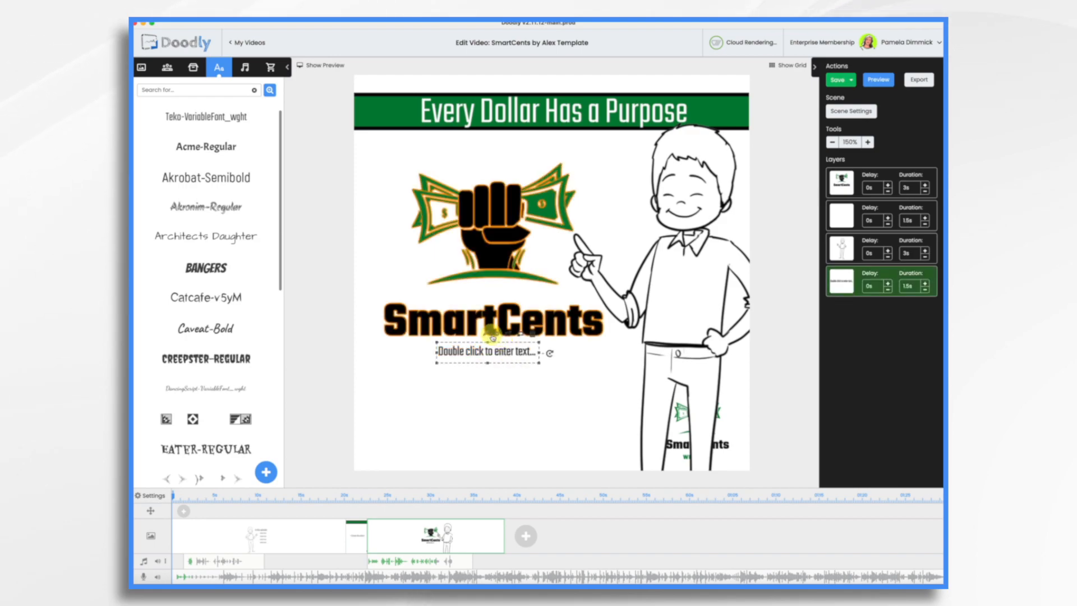
pyautogui.click(497, 335)
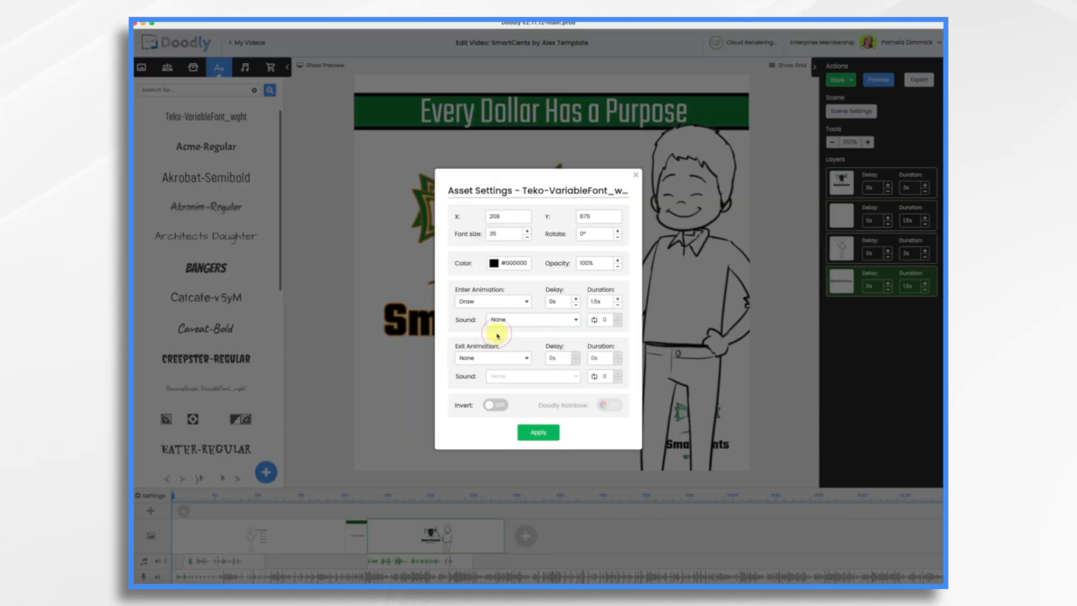
pyautogui.click(494, 264)
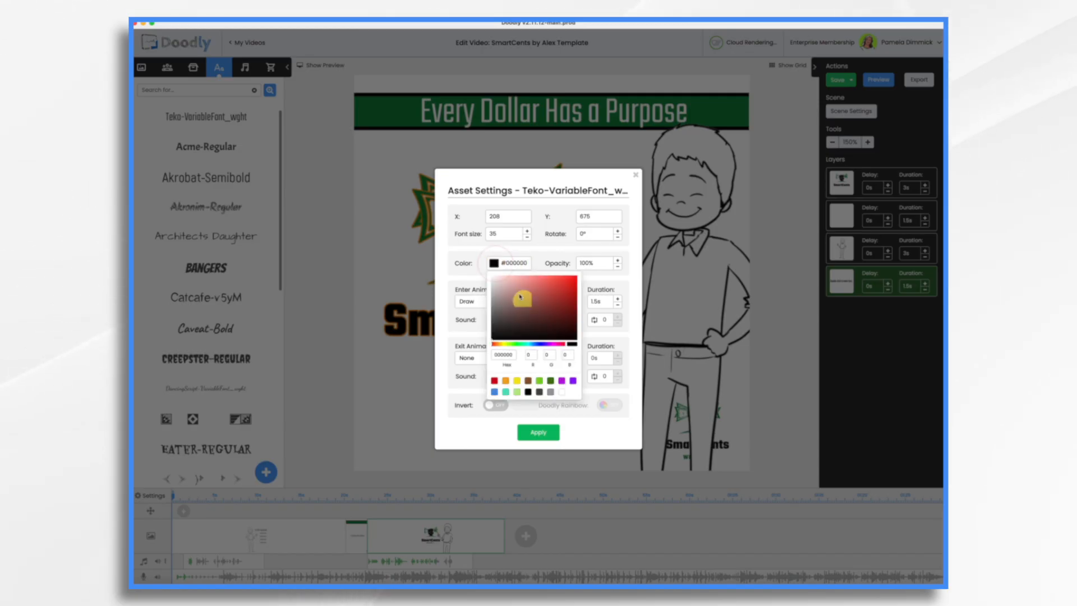
pyautogui.click(512, 354)
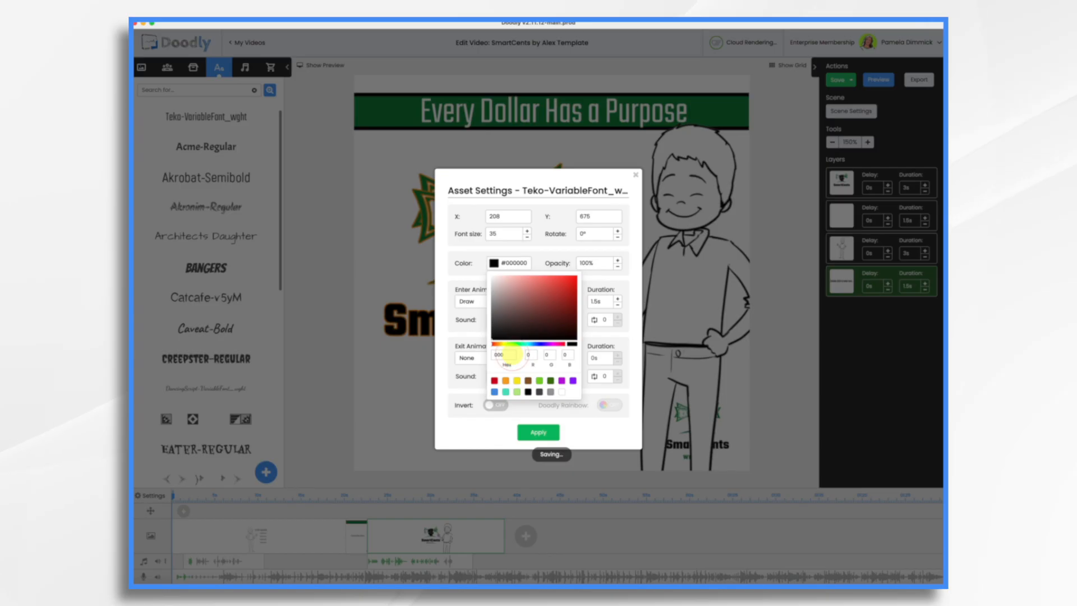
pyautogui.press('BackSpace')
pyautogui.write('008')
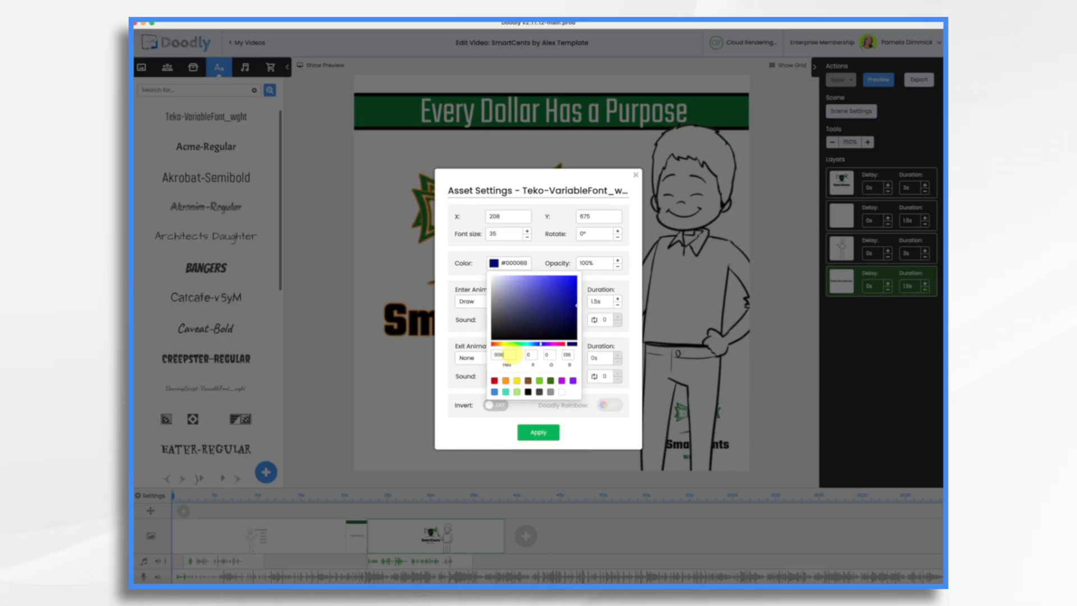
pyautogui.write('037')
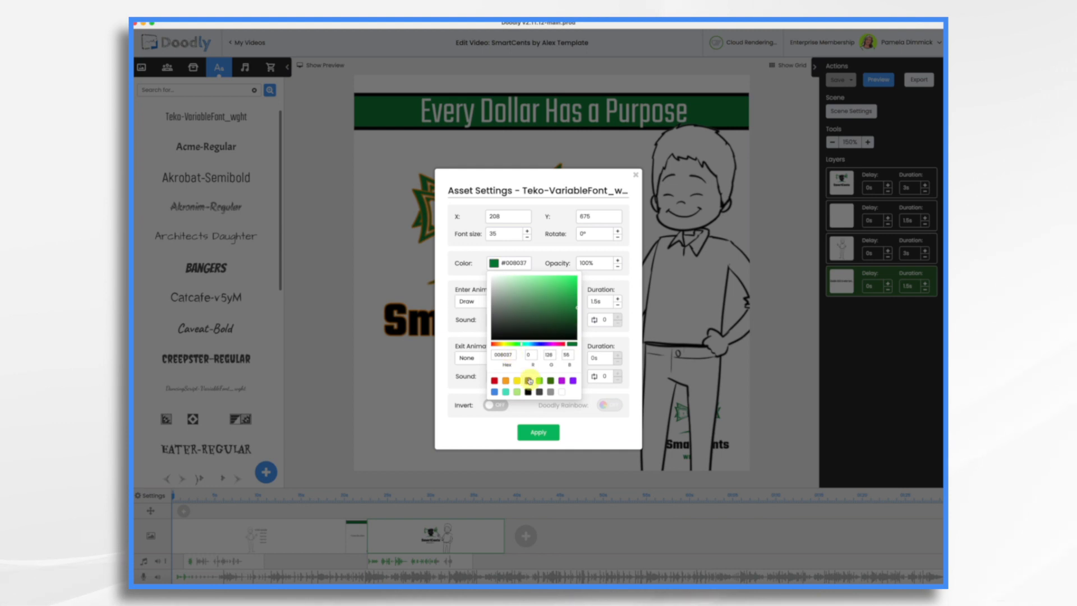
pyautogui.click(551, 432)
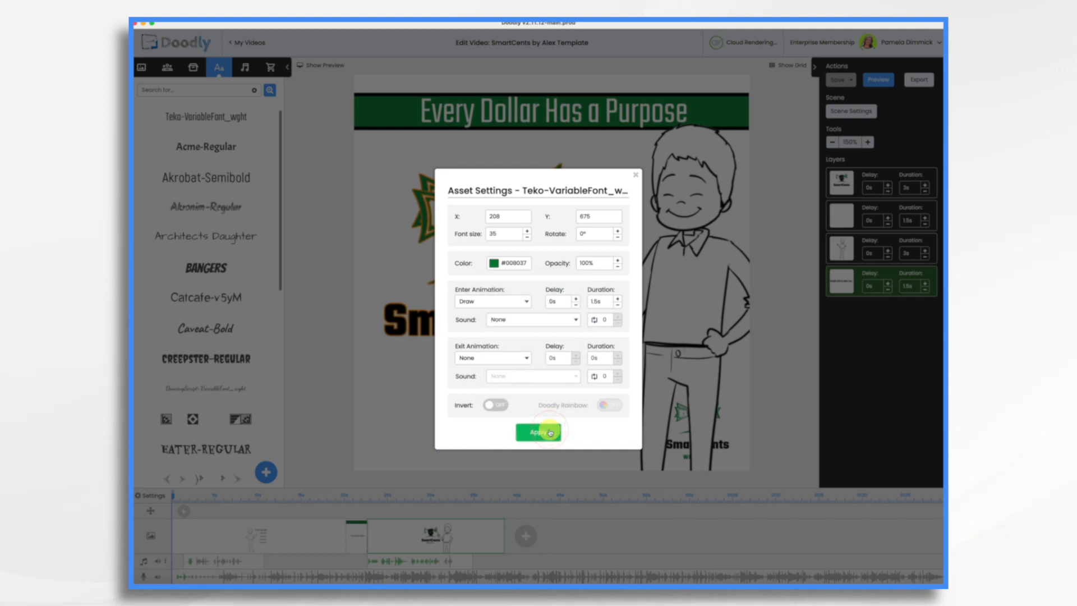
pyautogui.click(551, 432)
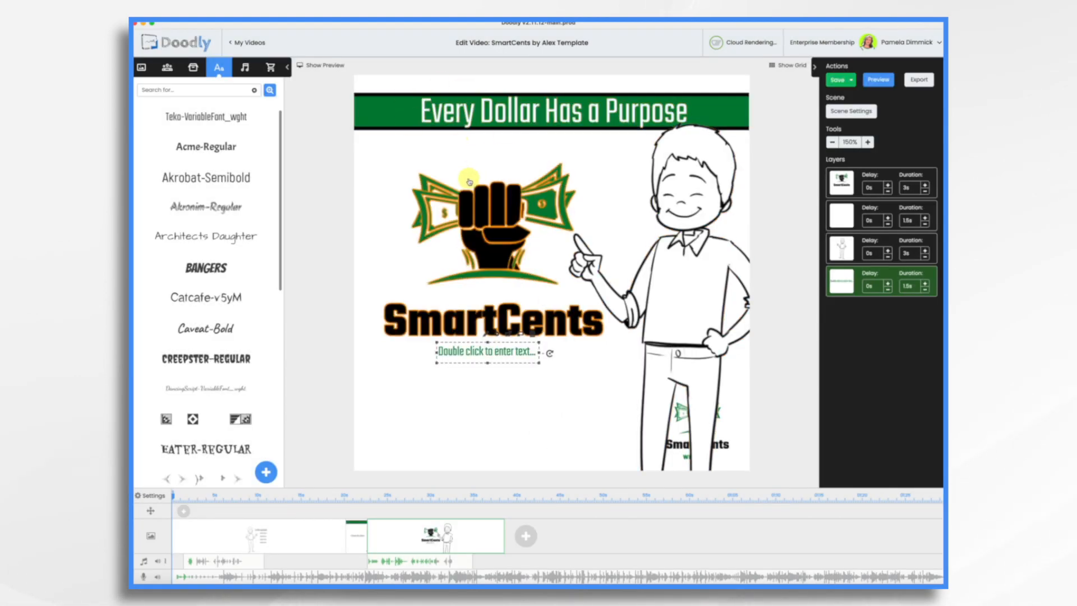
# - Change the green placeholder text to "WITH ALEX" and enlarge it beneath the SmartCents logo
pyautogui.doubleClick(515, 353)
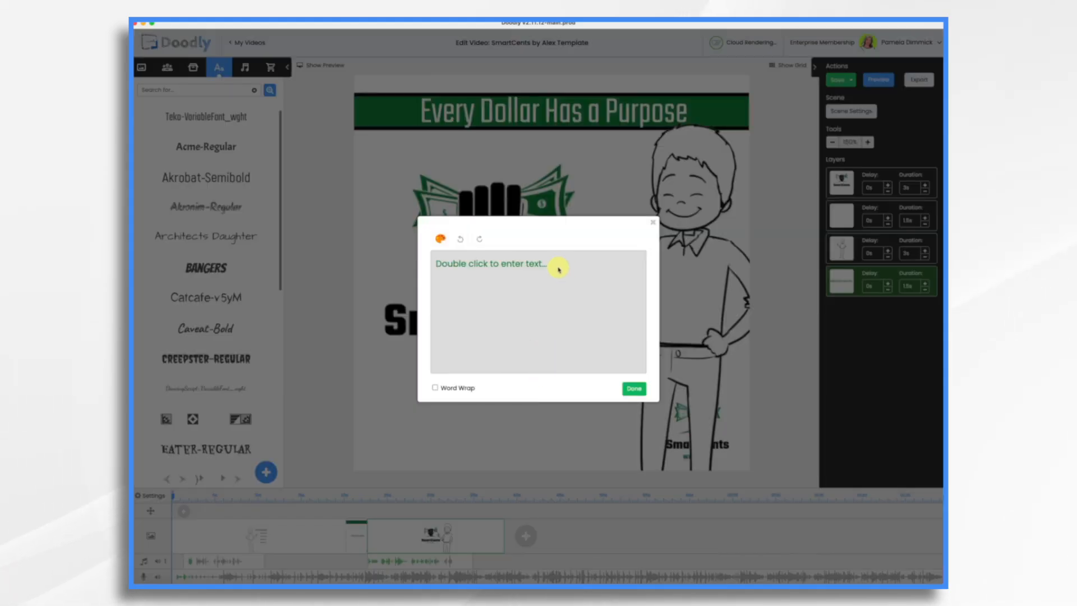
pyautogui.tripleClick(556, 266)
pyautogui.write('WITH ALEX')
pyautogui.click(634, 389)
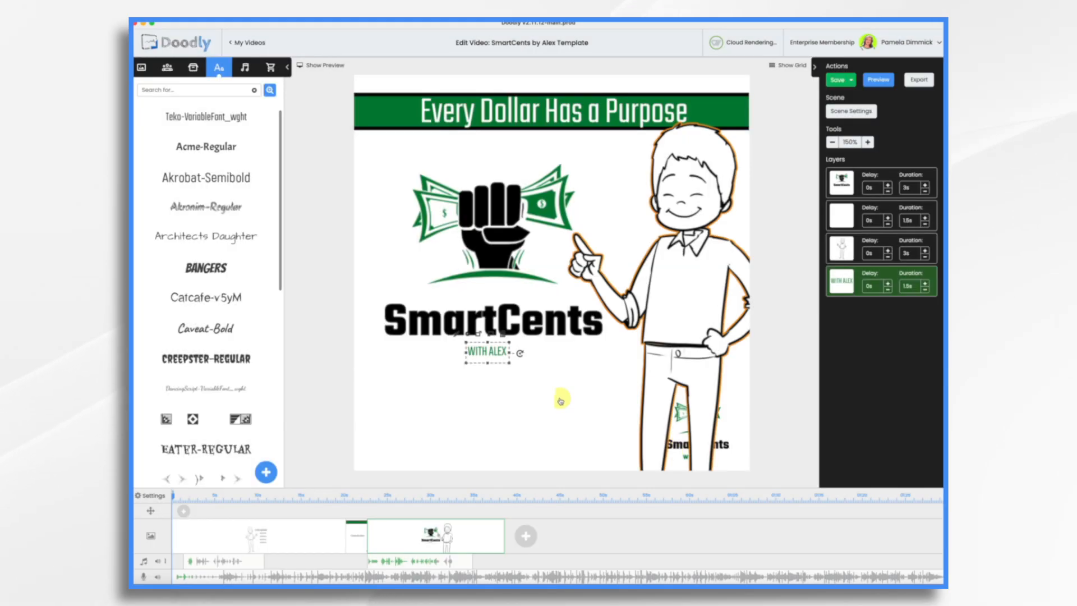
pyautogui.moveTo(549, 382); pyautogui.dragTo(601, 411)
pyautogui.moveTo(544, 375); pyautogui.dragTo(510, 367)
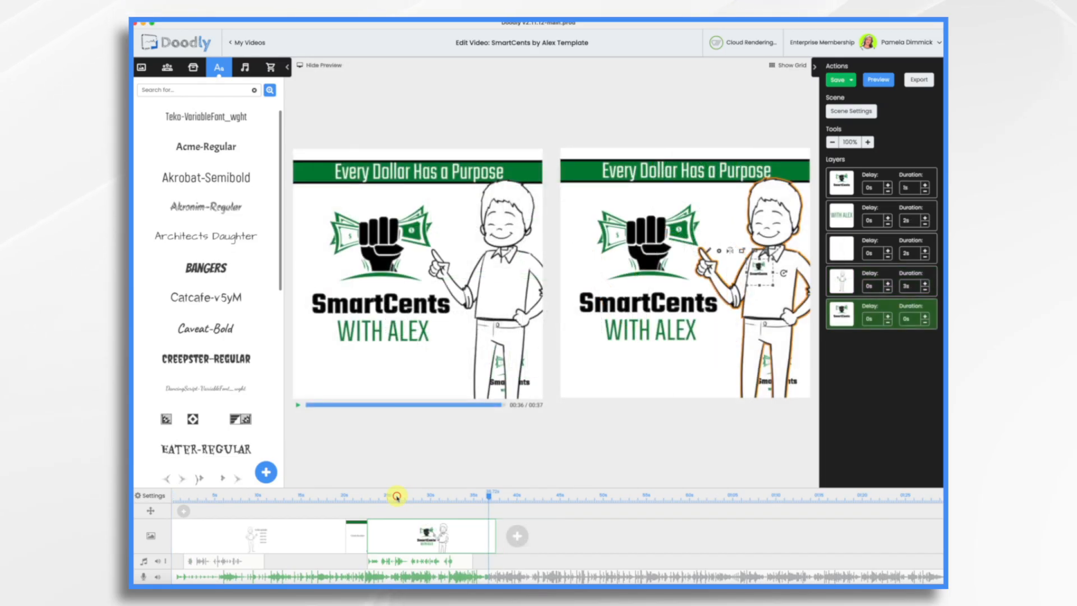
# - Examine the drawing order and timing of the closing and opening scenes by moving through the timeline preview
pyautogui.click(396, 496)
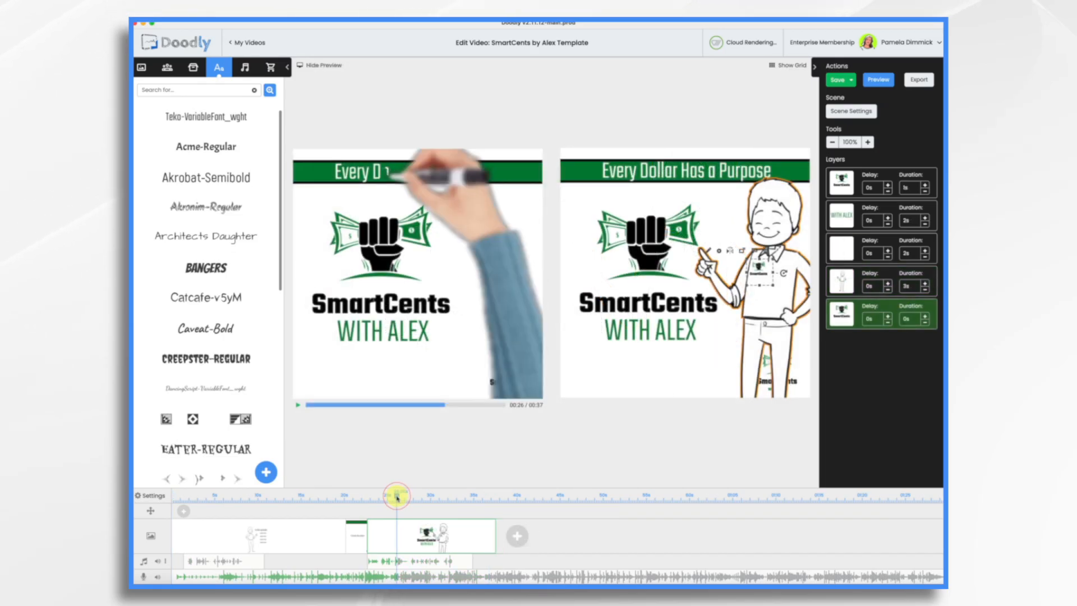
pyautogui.moveTo(399, 497); pyautogui.dragTo(501, 504)
pyautogui.moveTo(492, 505); pyautogui.dragTo(381, 504)
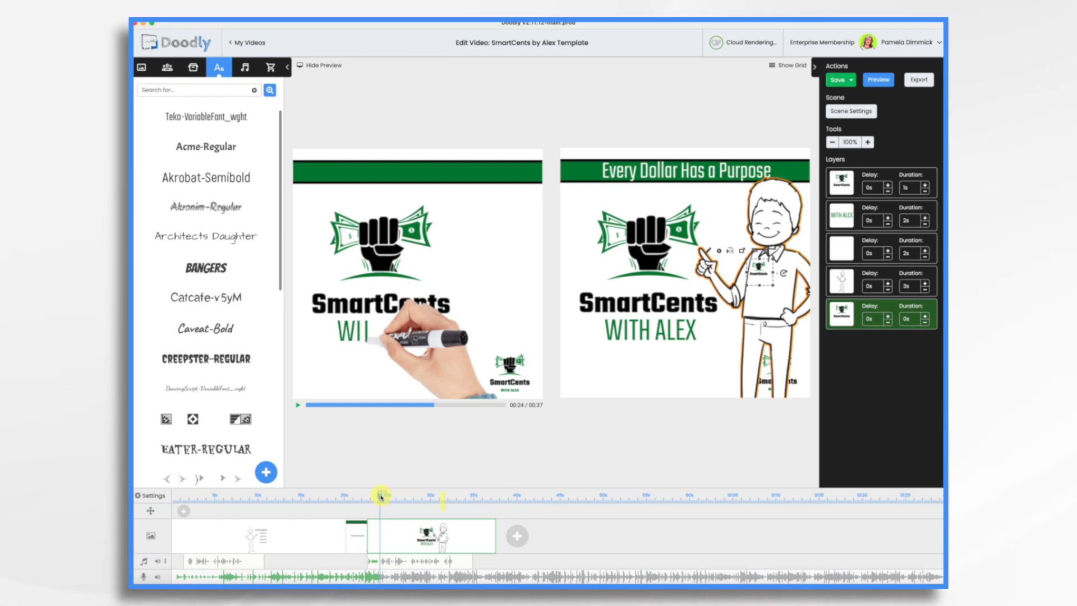
pyautogui.click(354, 537)
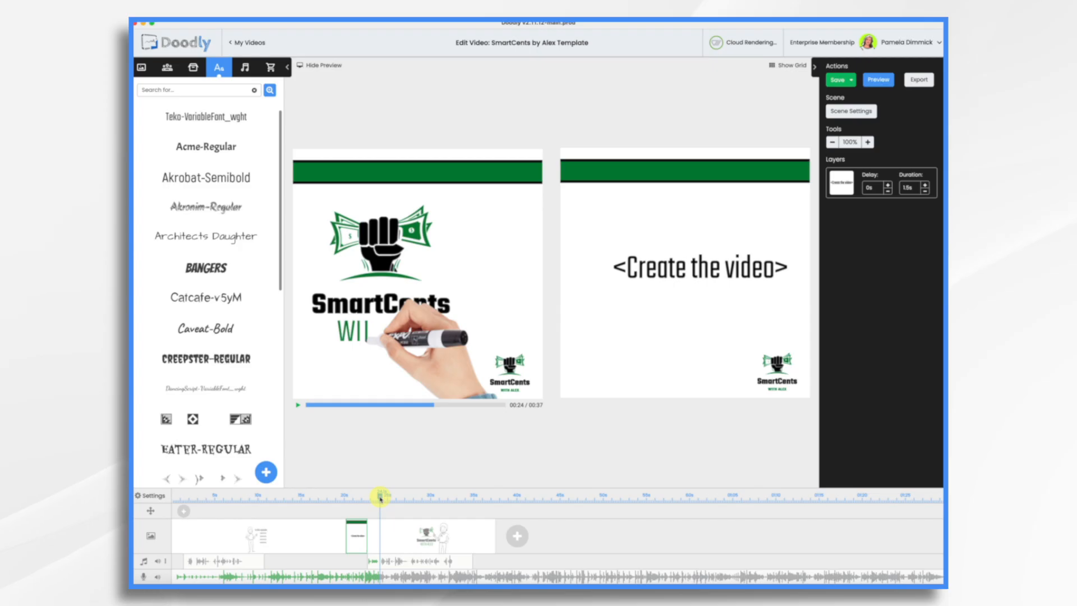
pyautogui.moveTo(379, 496); pyautogui.dragTo(336, 497)
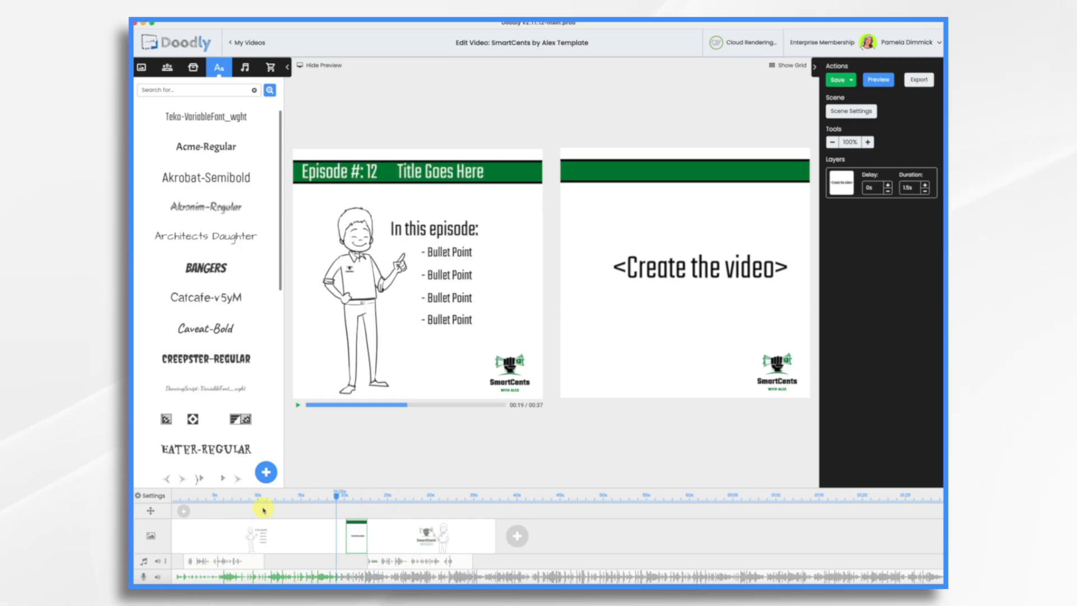
pyautogui.moveTo(337, 496); pyautogui.dragTo(283, 496)
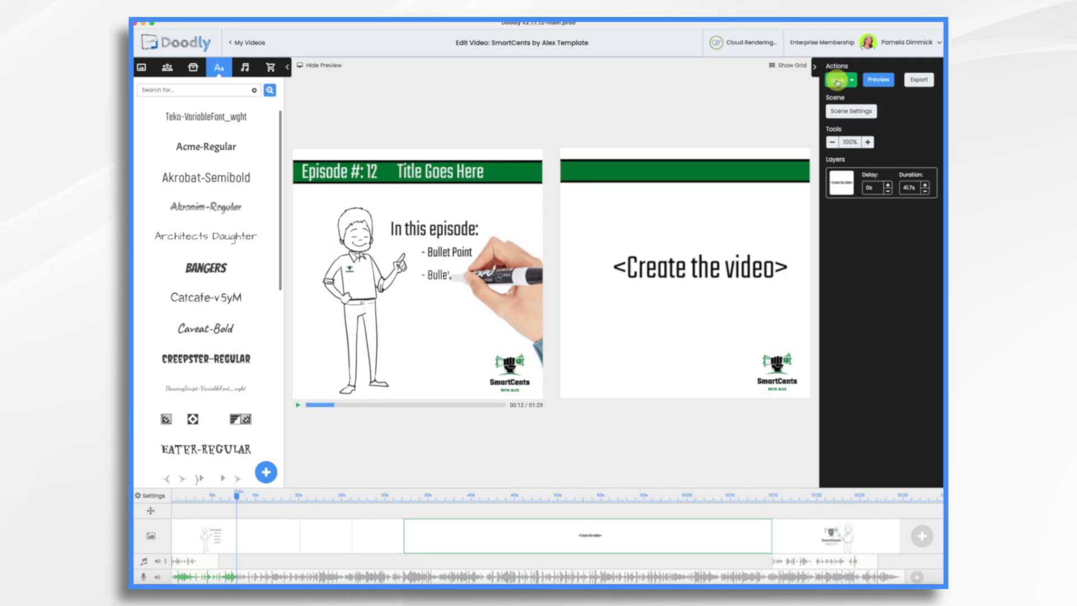
# - Save the template video and duplicate "SmartCents by Alex Template" in the project list
pyautogui.click(838, 80)
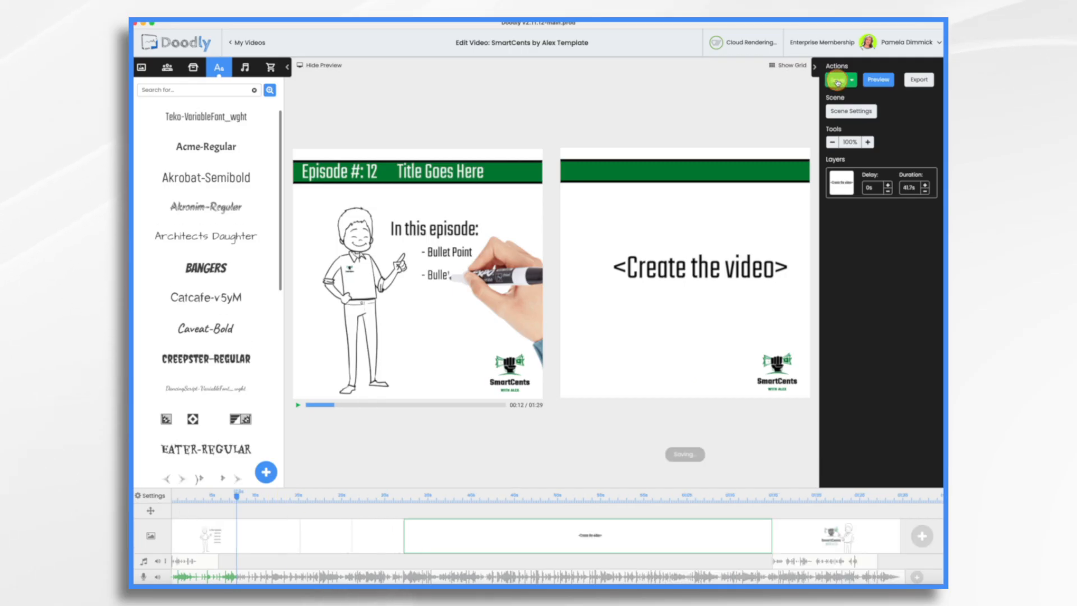
pyautogui.click(242, 43)
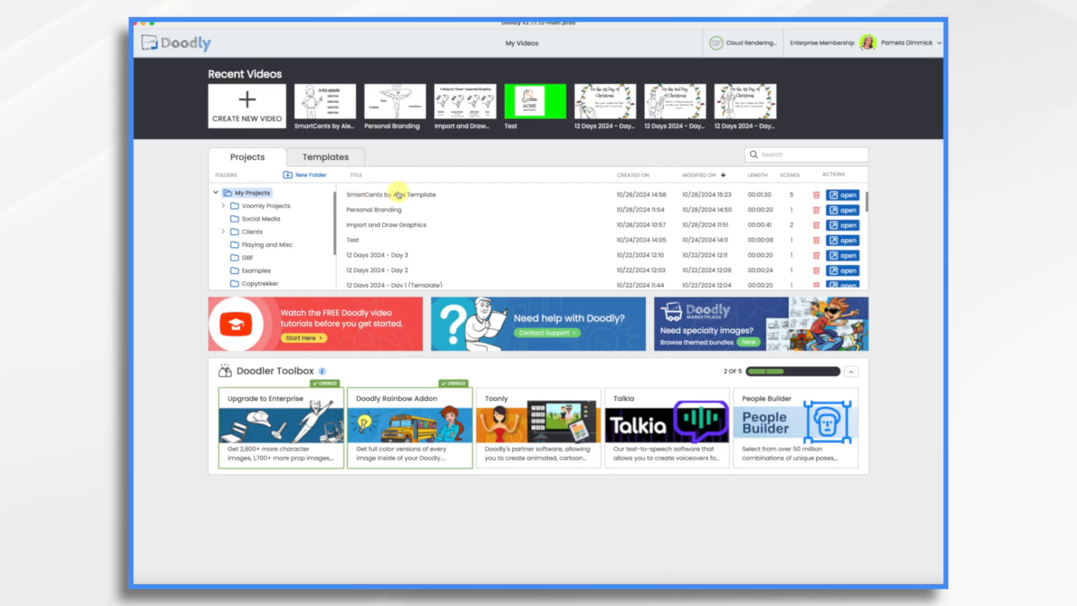
pyautogui.rightClick(417, 194)
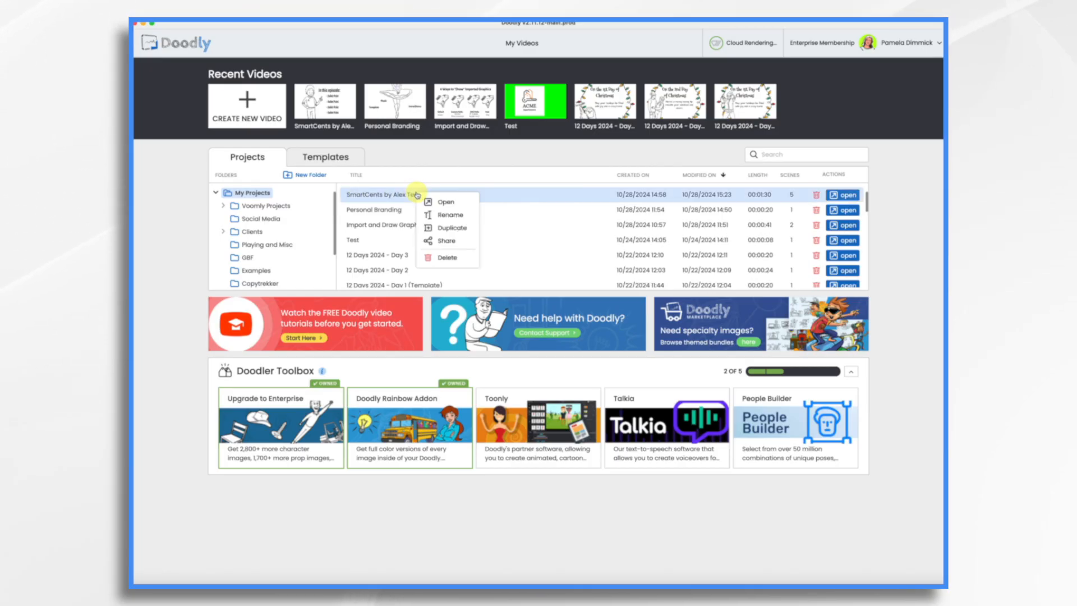
pyautogui.click(451, 228)
pyautogui.click(562, 315)
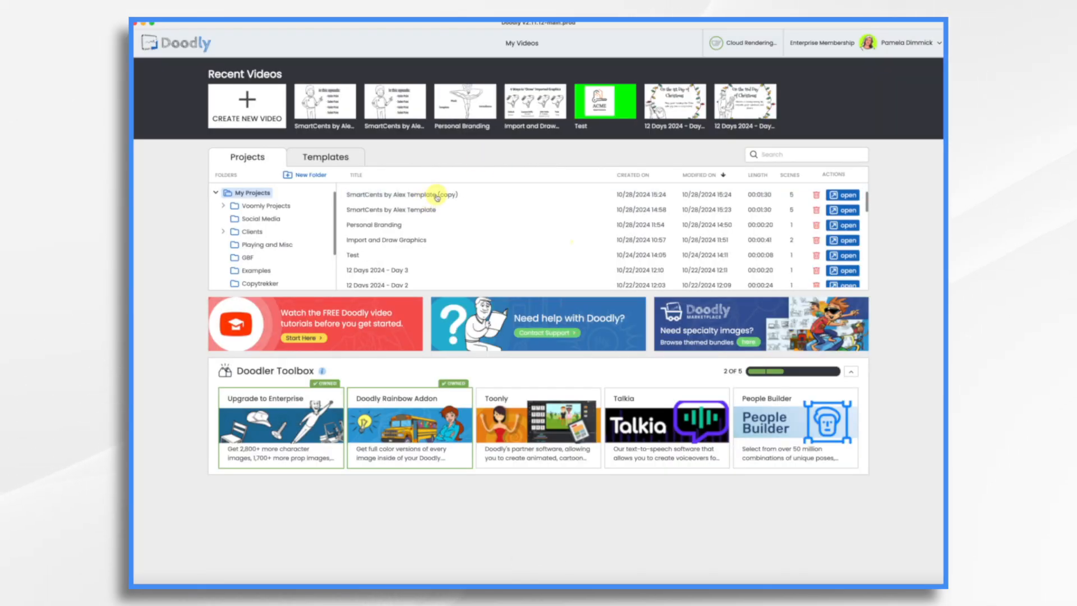
# - Rename the duplicated project "SmartCents by Alex - Episode 13" and open it for editing
pyautogui.rightClick(437, 197)
pyautogui.click(454, 216)
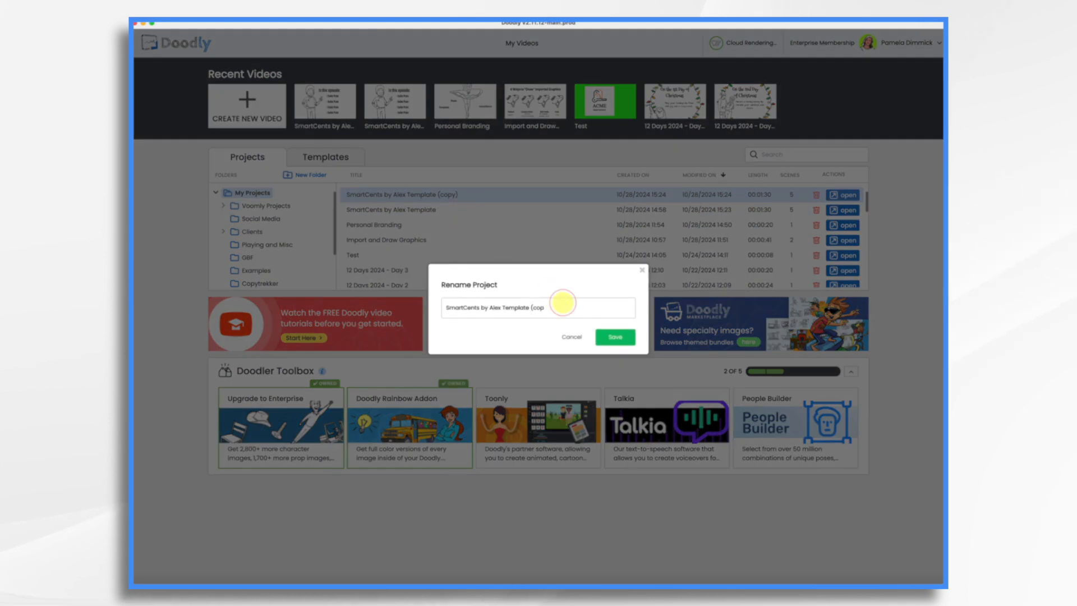
pyautogui.write('SmartCents by Alex - Episode 13')
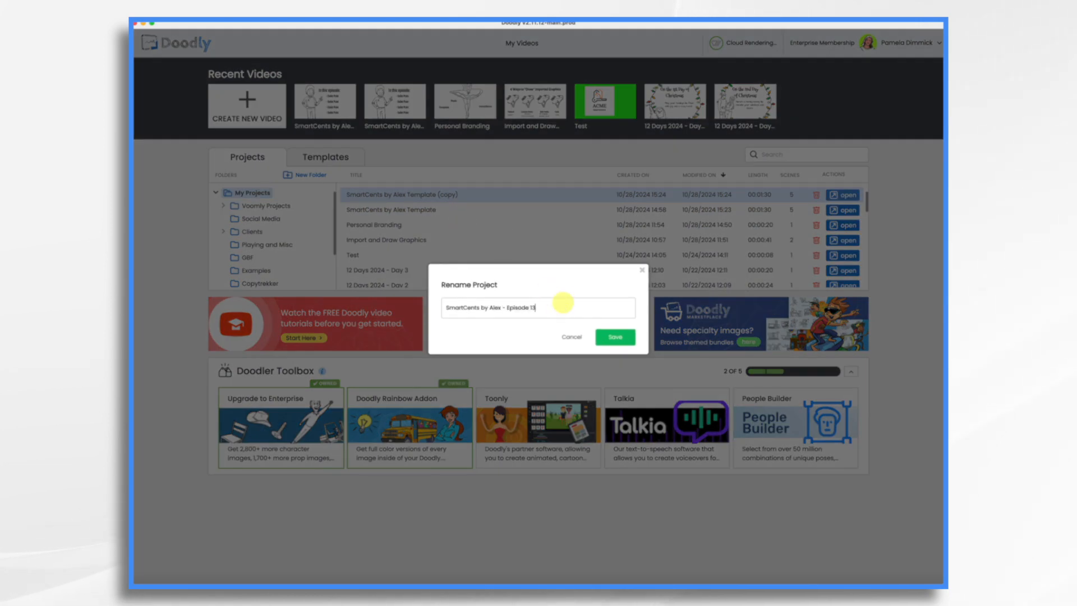
pyautogui.click(615, 336)
pyautogui.doubleClick(429, 194)
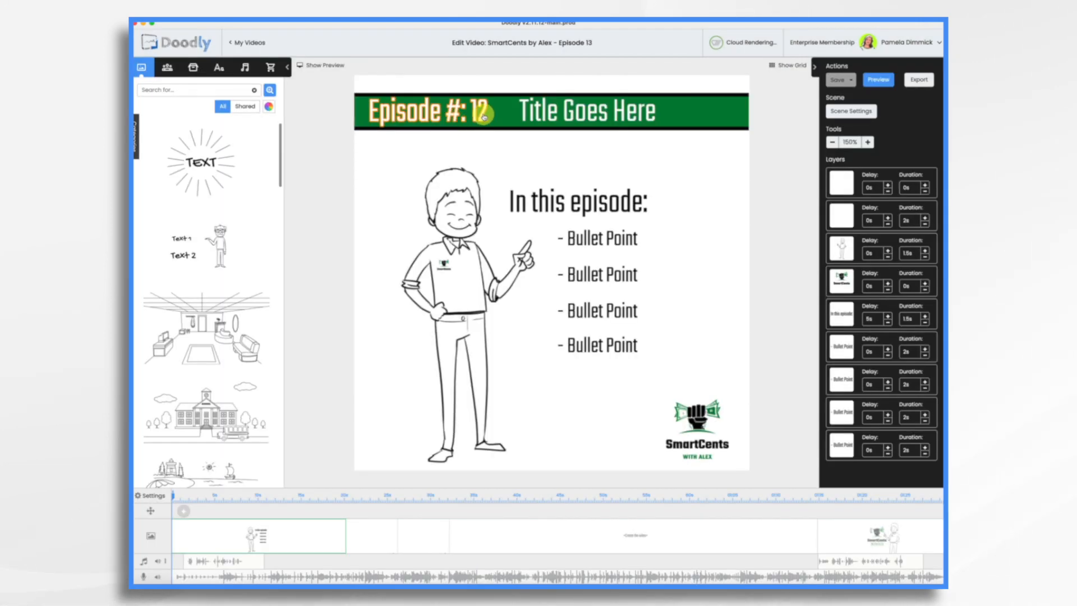
# - Change the episode number text in the first scene's header to "Episode #: 13"
pyautogui.doubleClick(482, 114)
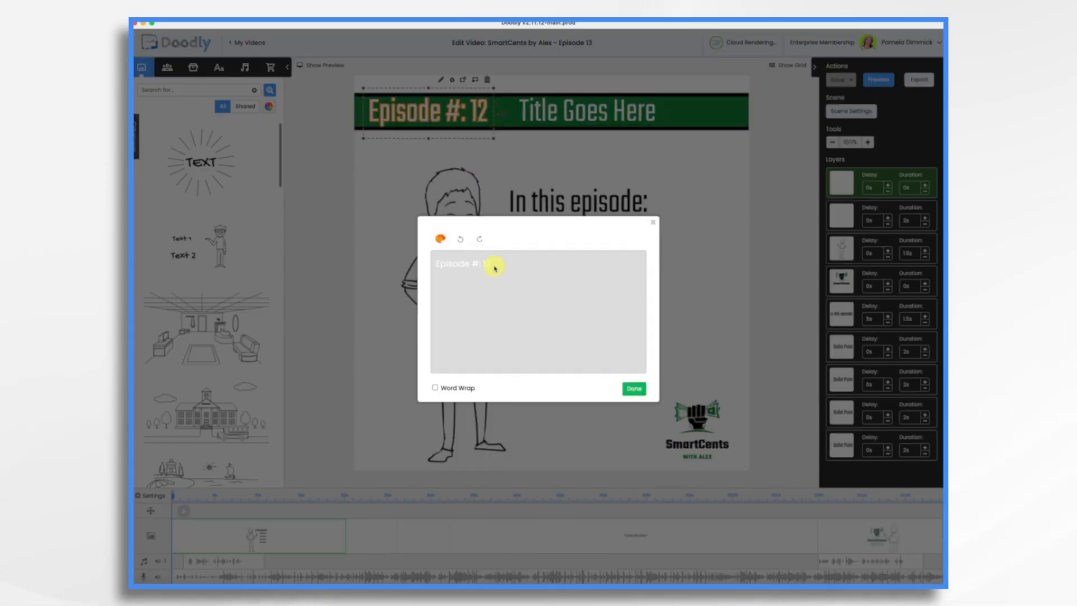
pyautogui.write('13')
pyautogui.click(636, 387)
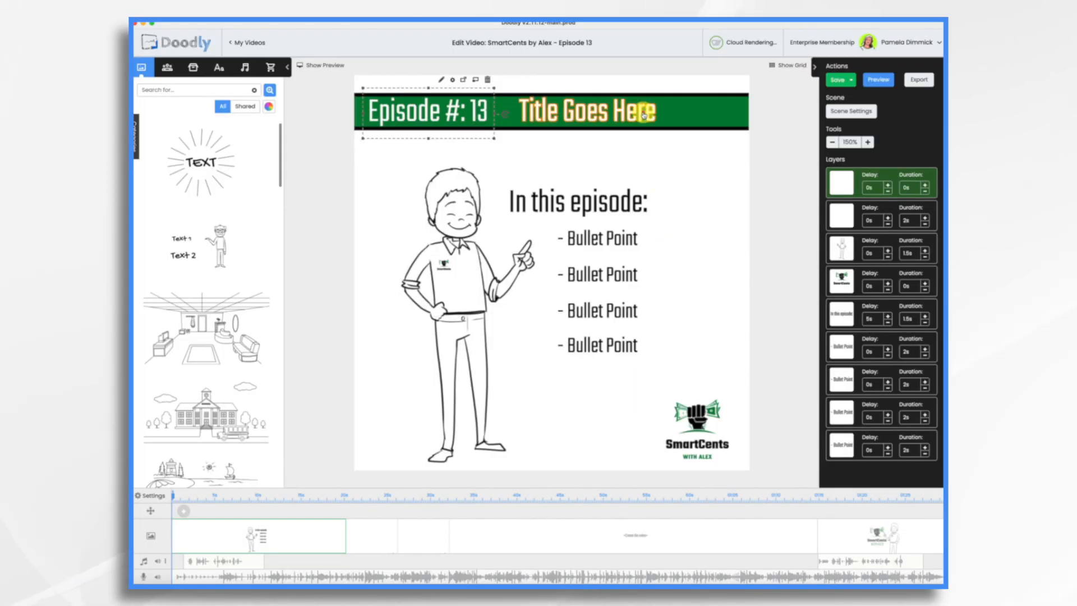
# - Replace the "Title Goes Here" text in the first scene's header with "Checking vs Savings"
pyautogui.doubleClick(589, 113)
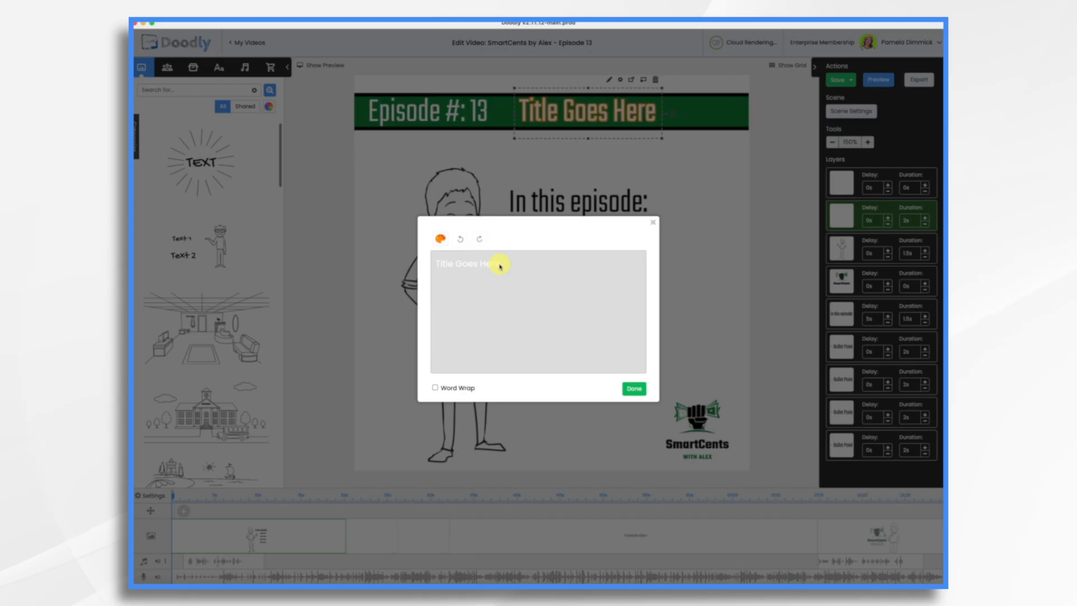
pyautogui.press('BackSpace')
pyautogui.press('BackSpace')
pyautogui.press('BackSpace')
pyautogui.press('BackSpace')
pyautogui.press('BackSpace')
pyautogui.press('BackSpace')
pyautogui.press('BackSpace')
pyautogui.press('BackSpace')
pyautogui.press('BackSpace')
pyautogui.press('BackSpace')
pyautogui.press('BackSpace')
pyautogui.press('BackSpace')
pyautogui.press('BackSpace')
pyautogui.press('BackSpace')
pyautogui.press('BackSpace')
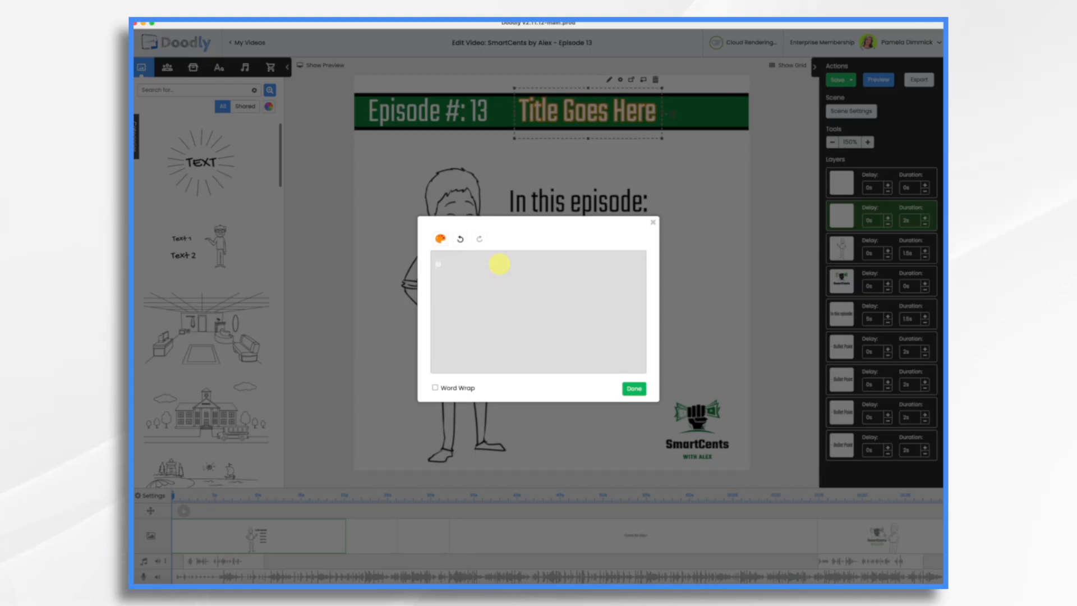
pyautogui.write('Checke')
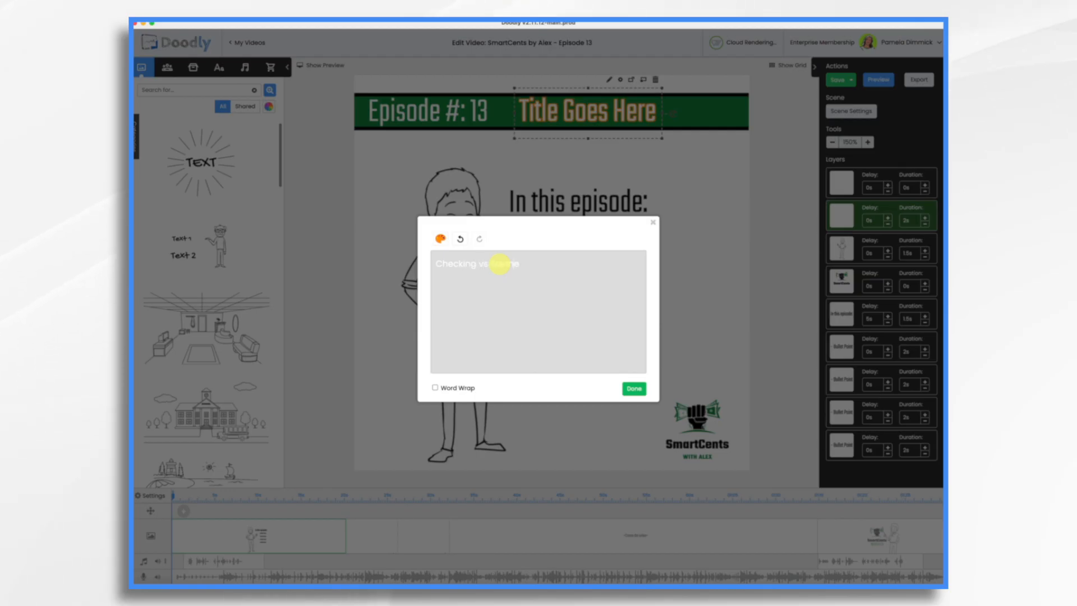
pyautogui.click(634, 391)
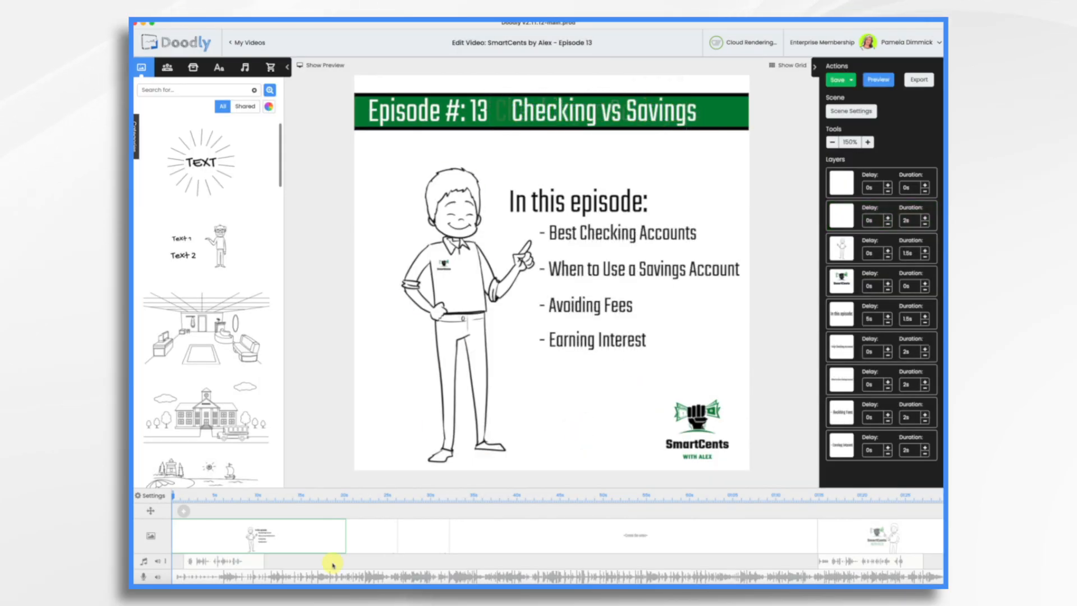
# - Review the scenes between the opening and closing ones and play the full preview of the episode
pyautogui.click(371, 540)
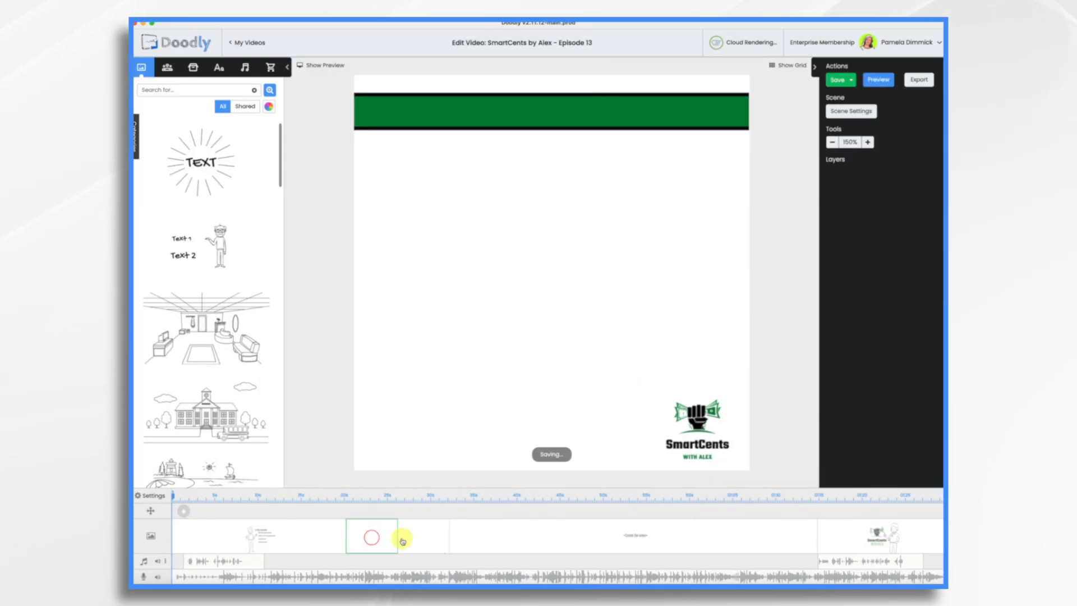
pyautogui.click(428, 541)
pyautogui.click(598, 543)
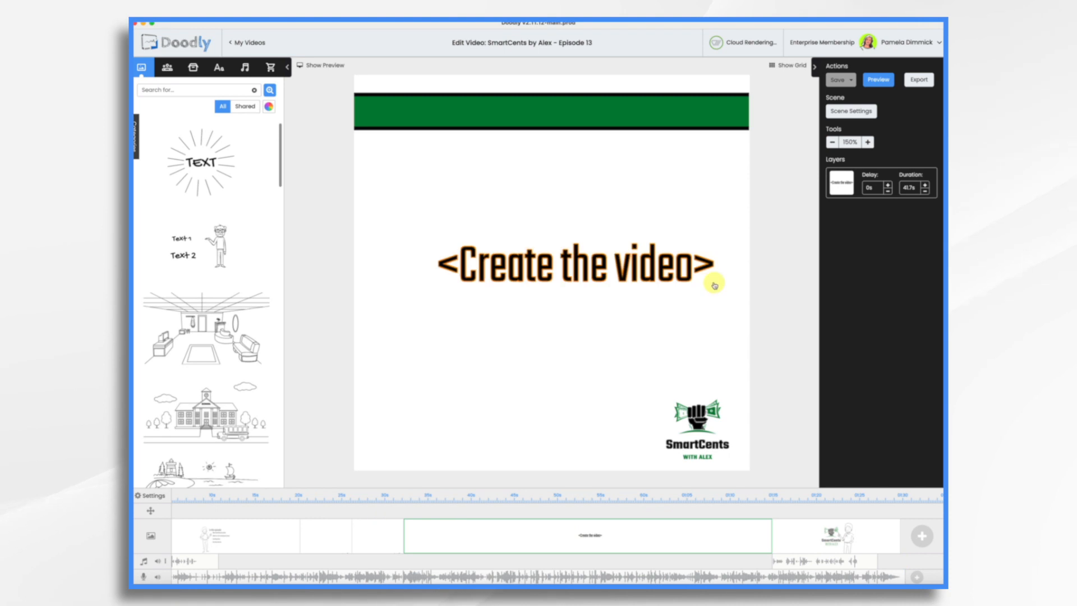
pyautogui.click(882, 81)
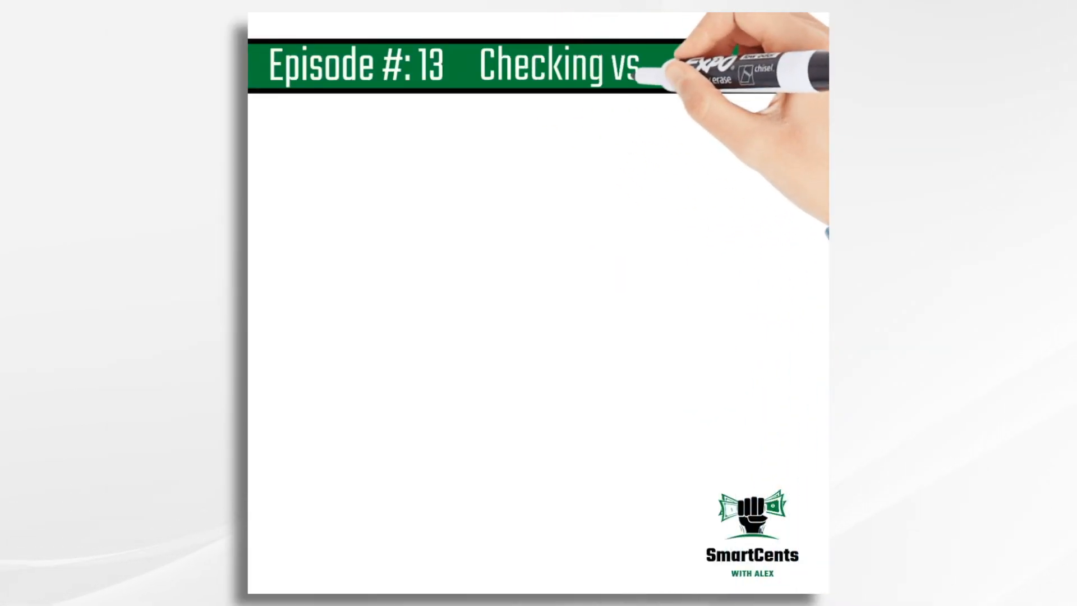